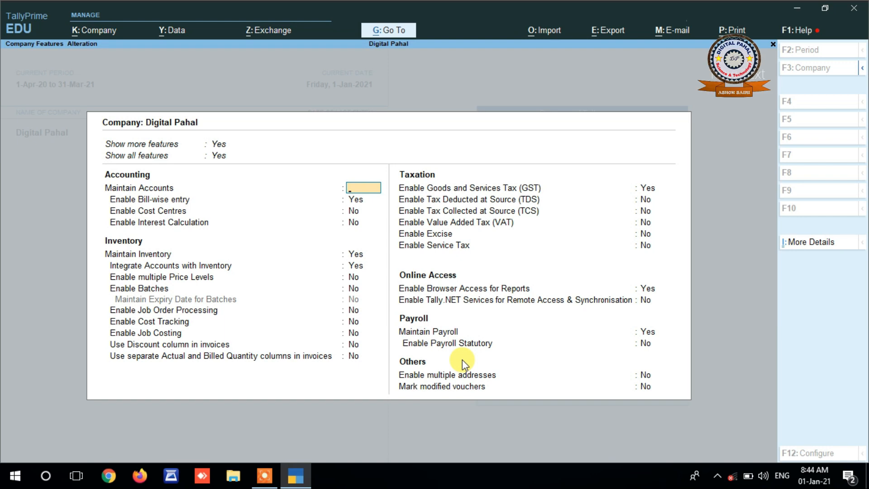
Close the company features screen and return to the Gateway of Tally.
key(Escape)
key(Escape)
key(Escape)
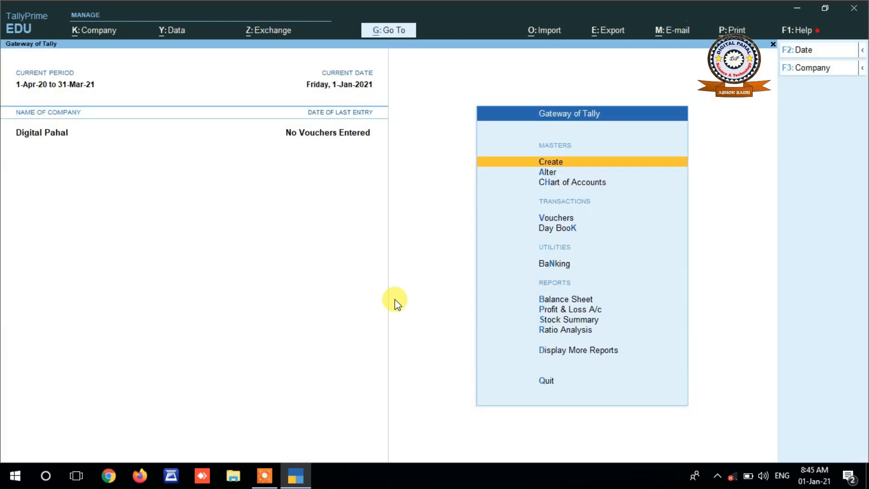
Set Enable Cost Centres to Yes in the company features of Digital Pahal and save them.
key(F11)
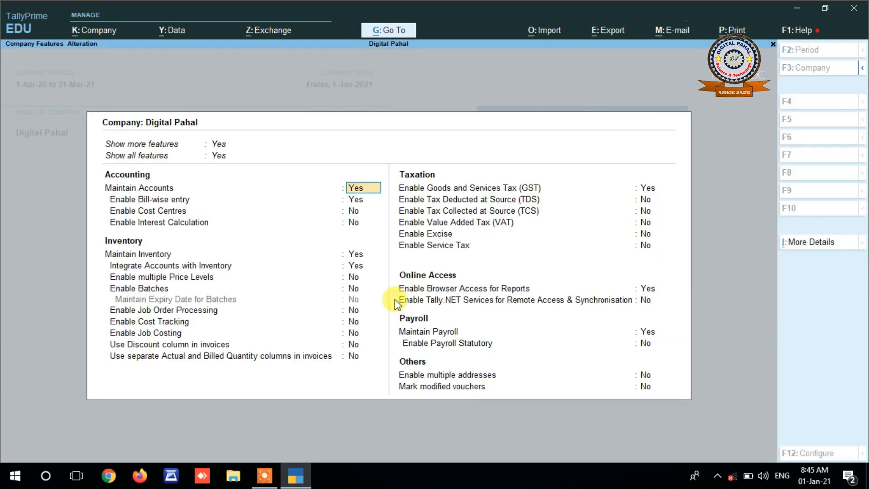
key(Return)
key(Return)
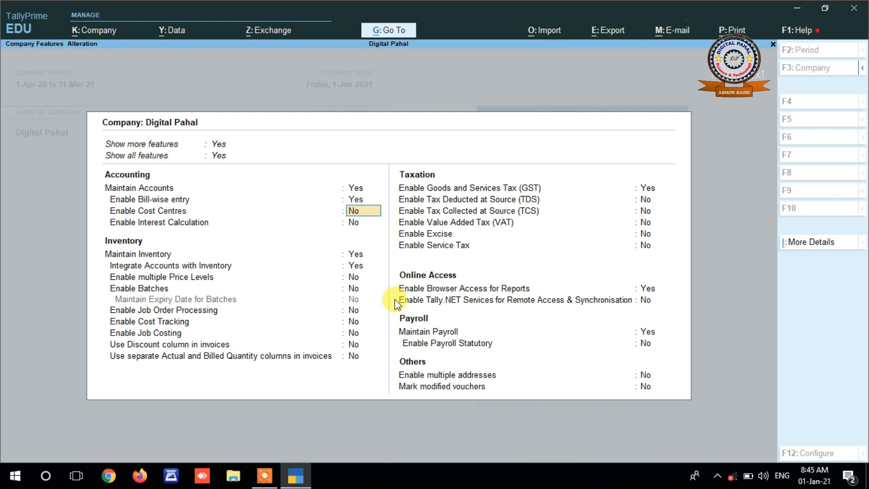
text(y)
key(Return)
key(Return)
key(Return)
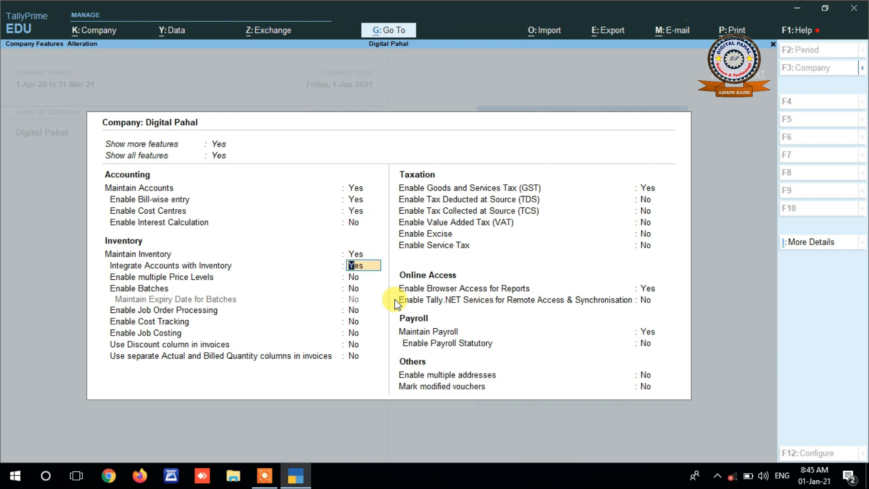
key(ctrl)
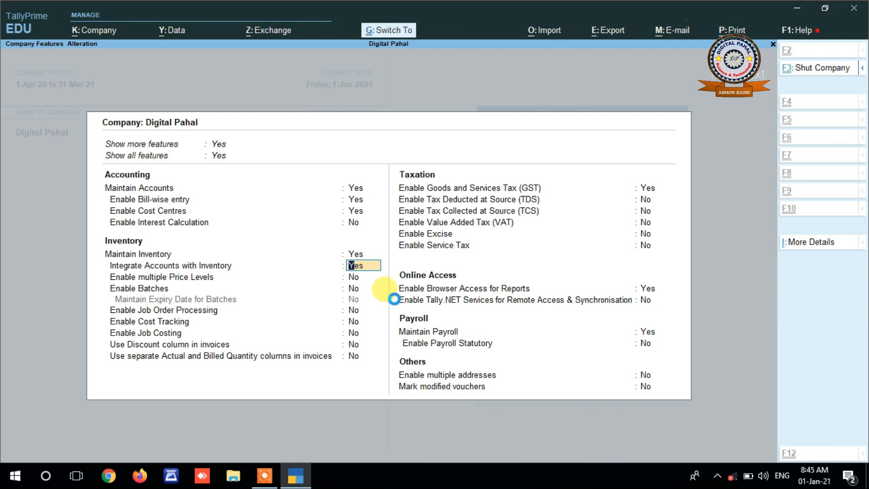
key(ctrl+a)
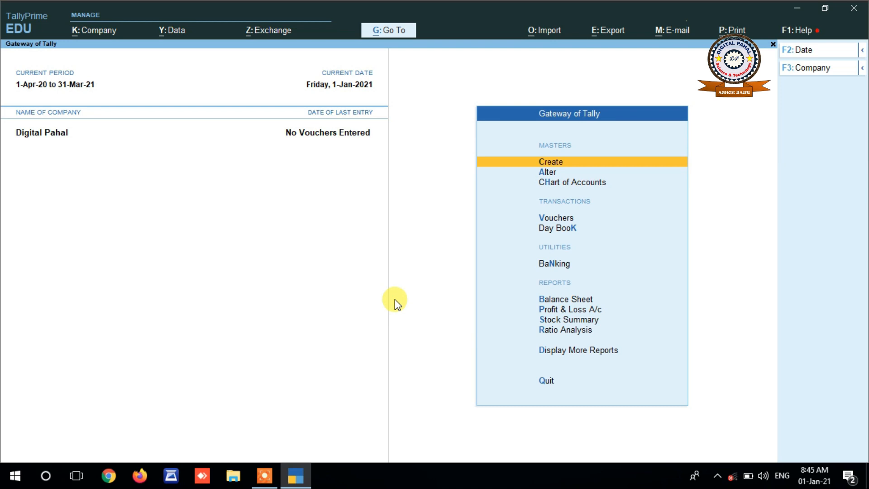
Bring up the list of existing ledgers for master alteration.
key(Down)
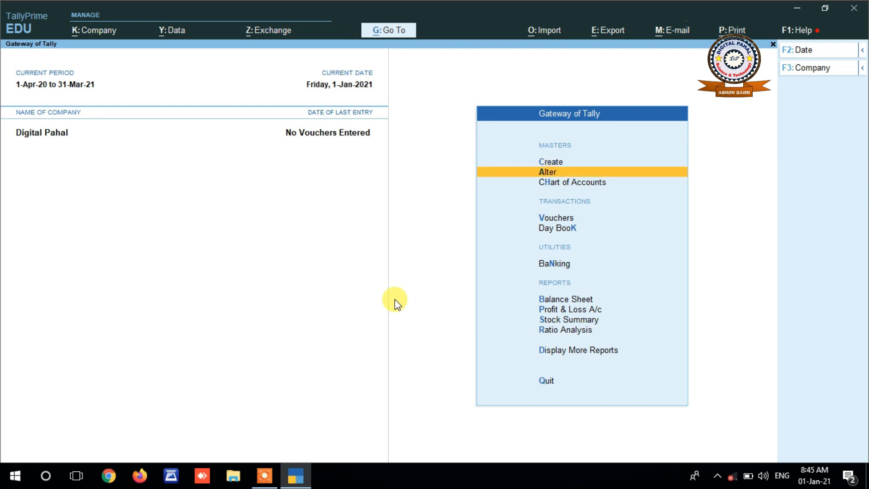
key(Return)
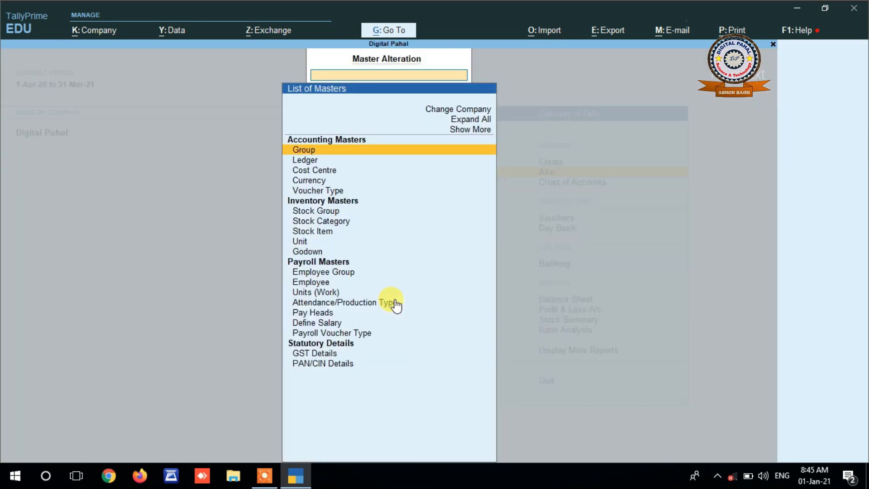
key(Down)
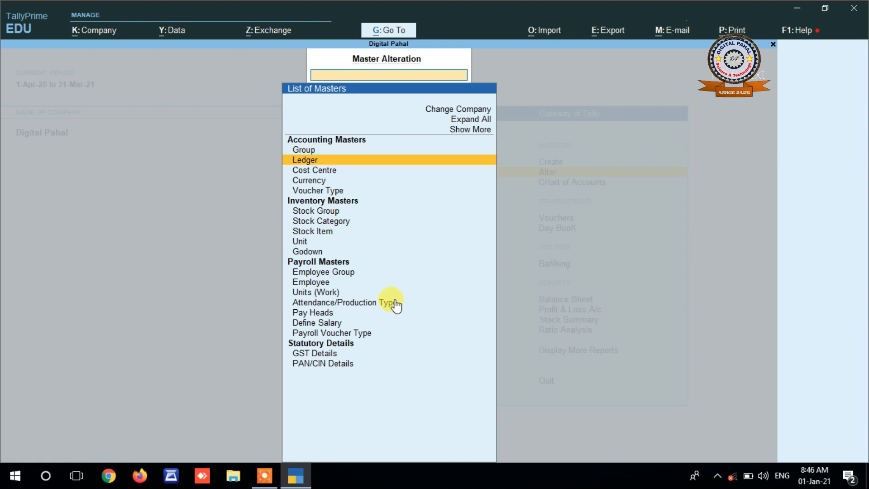
key(Return)
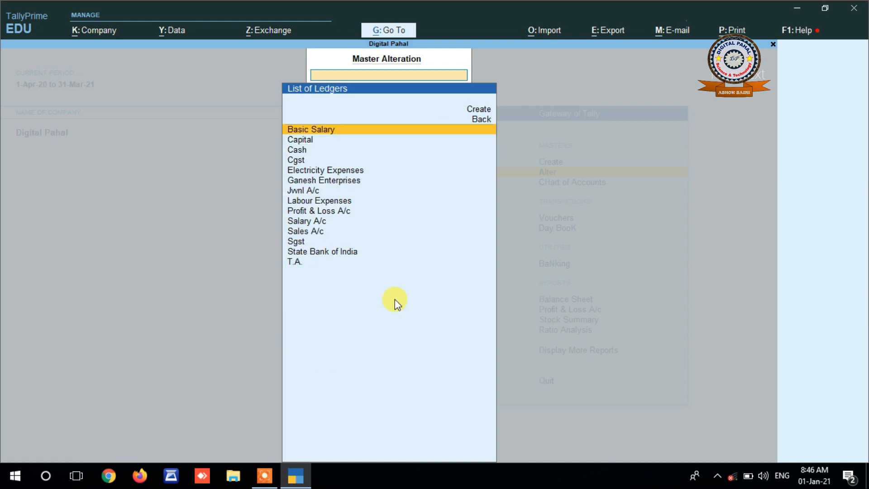
Open the Salary A/c ledger for alteration, keeping it under Indirect Expenses with Type of Ledger as Not Applicable.
key(Down)
key(Down)
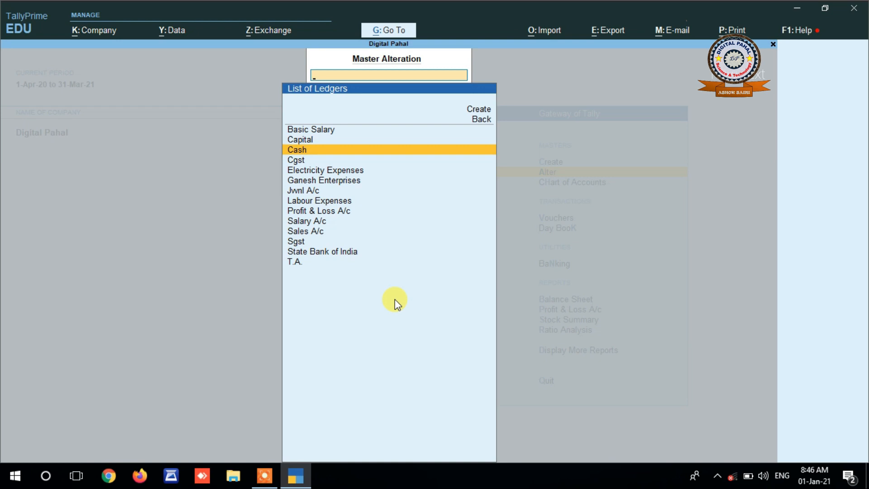
key(Down)
key(Down)
key(Down)
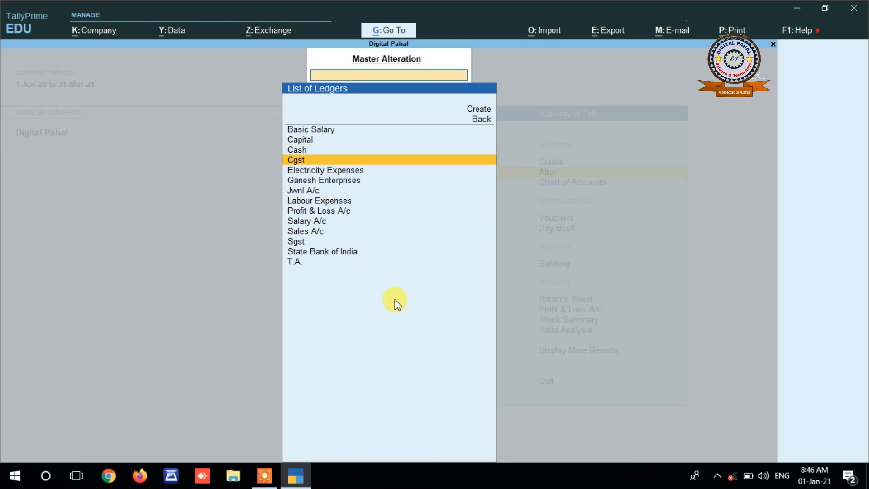
key(Down)
key(Down)
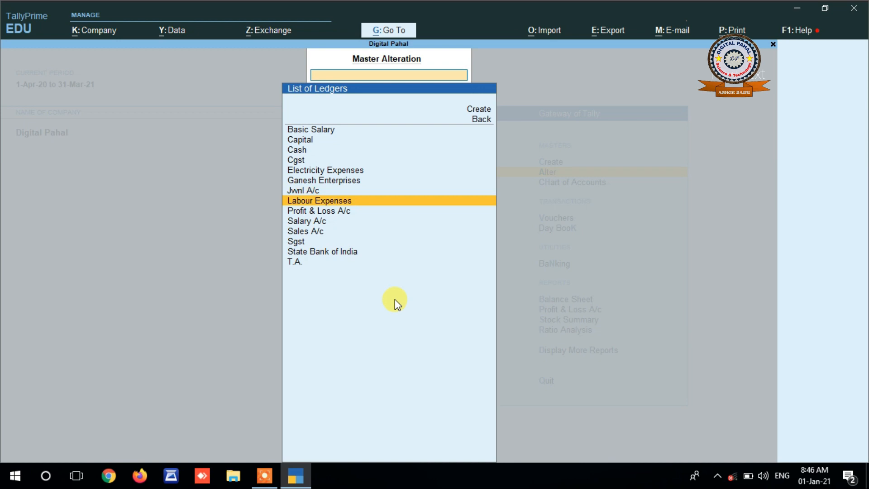
key(Down)
key(Down)
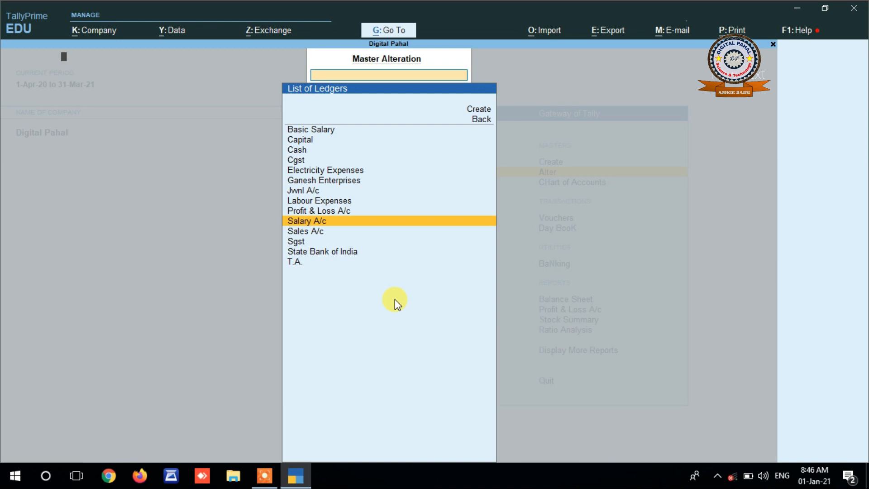
key(Return)
key(Return)
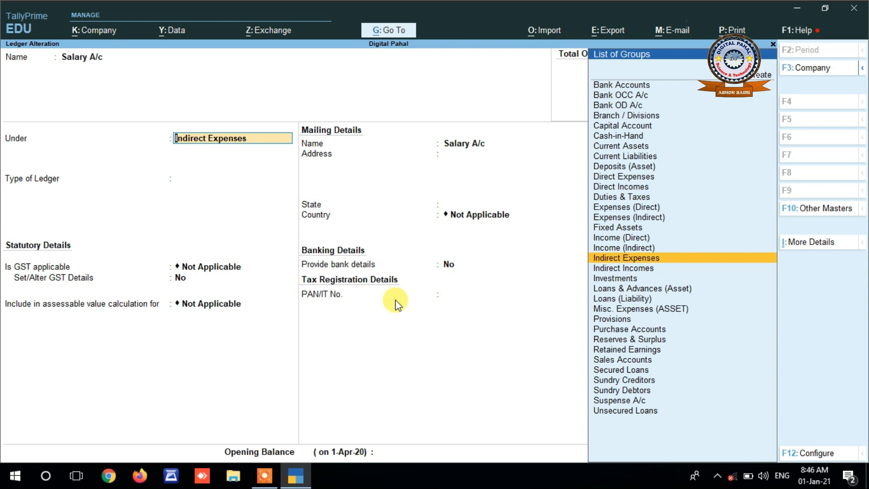
key(Return)
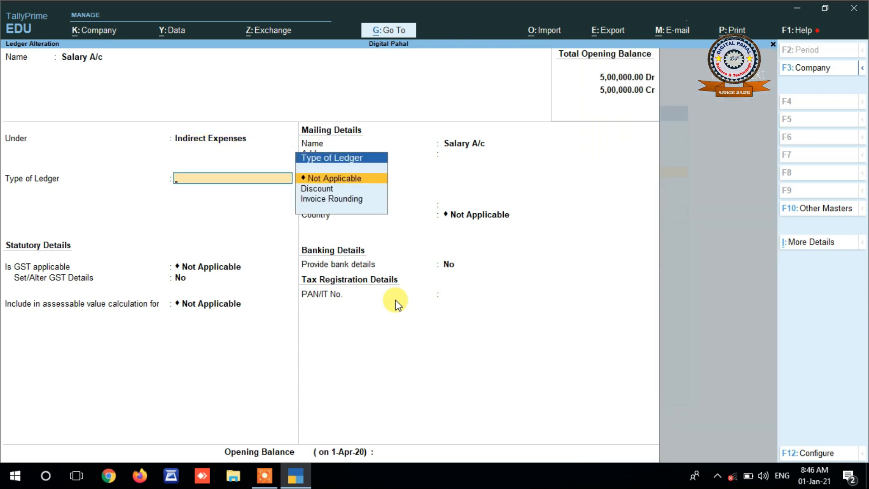
key(Return)
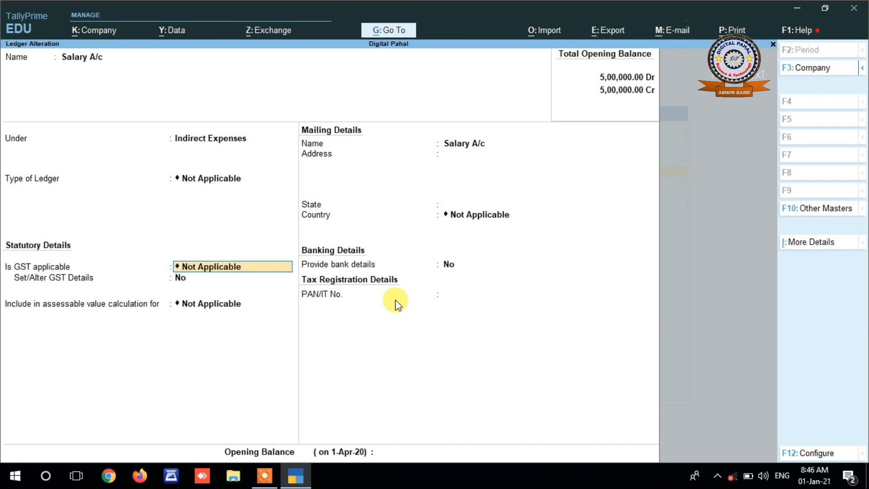
Set Apply Cost Centres for Ledgers to Yes in the ledger configuration and accept the remaining settings as they are.
key(F12)
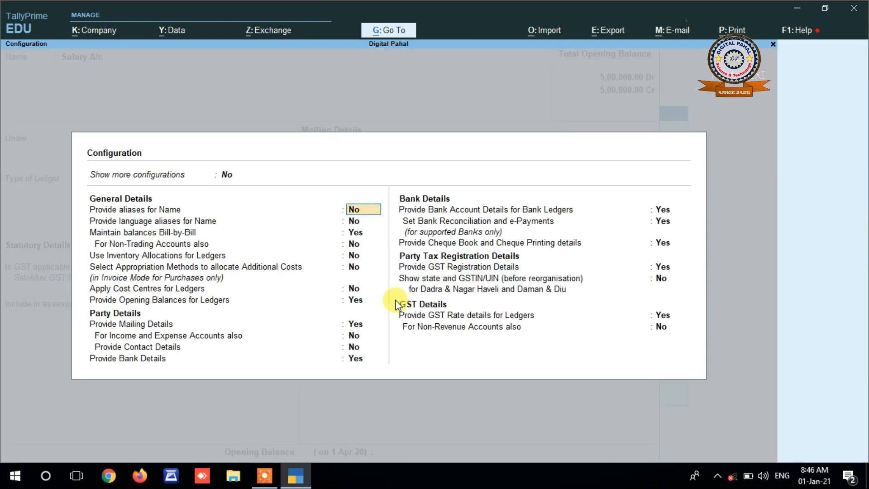
key(Return)
key(Return)
key(Return)
key(Return)
key(Return)
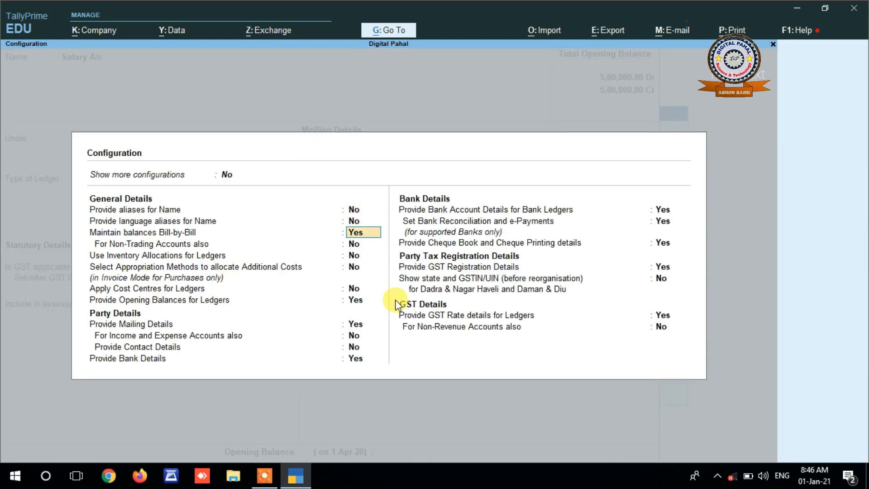
key(Return)
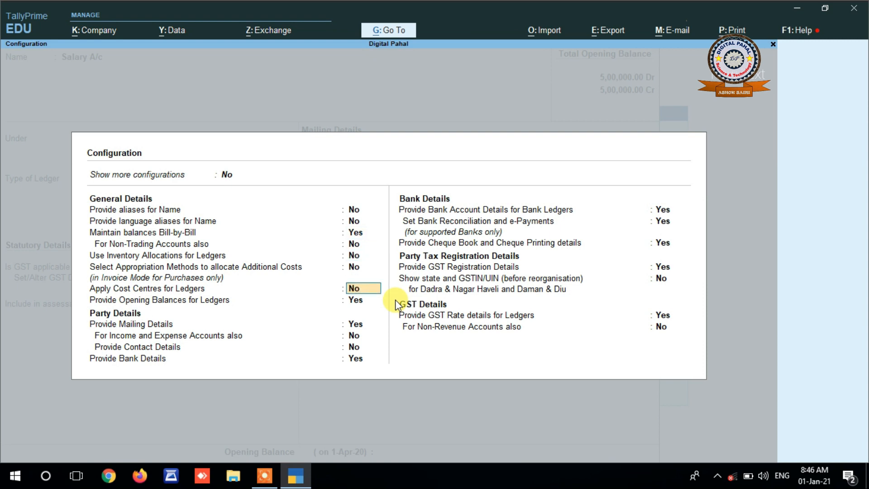
text(y)
key(Return)
key(Return)
key(Return)
key(Return)
key(Return)
key(Return)
key(Return)
key(Return)
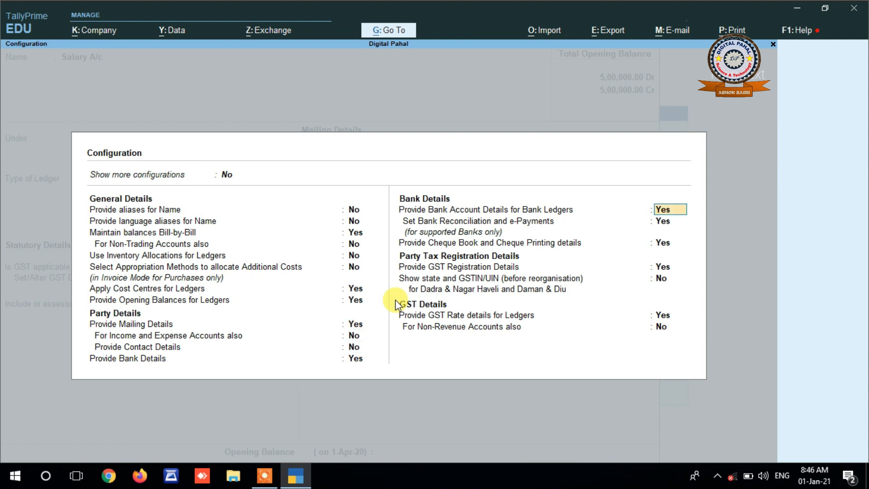
key(Return)
key(Return)
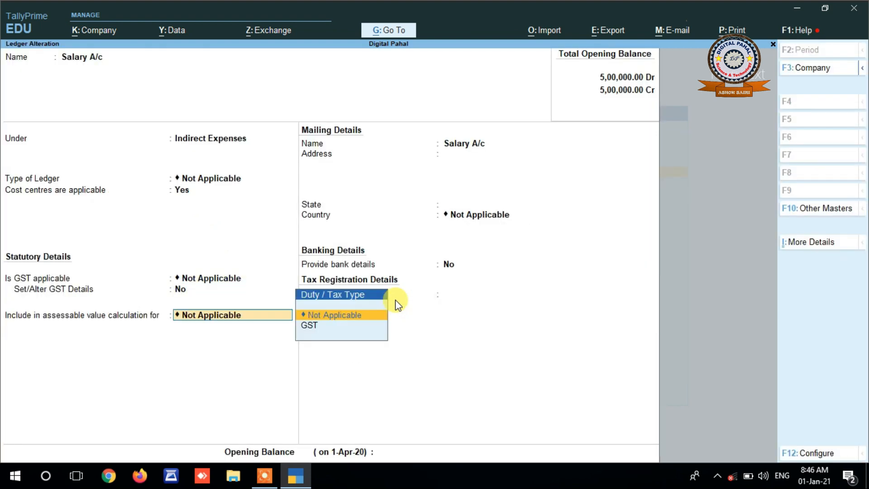
Keep Cost centres are applicable at Yes for the Salary A/c ledger and save it.
key(BackSpace)
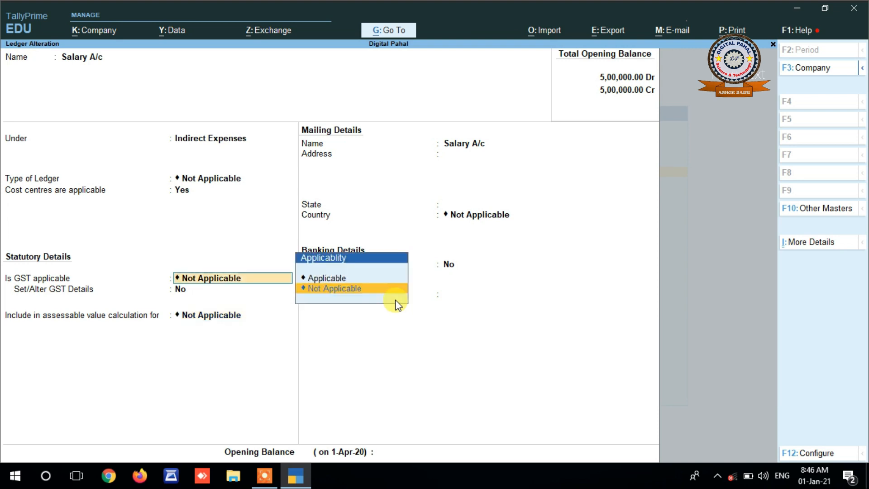
key(BackSpace)
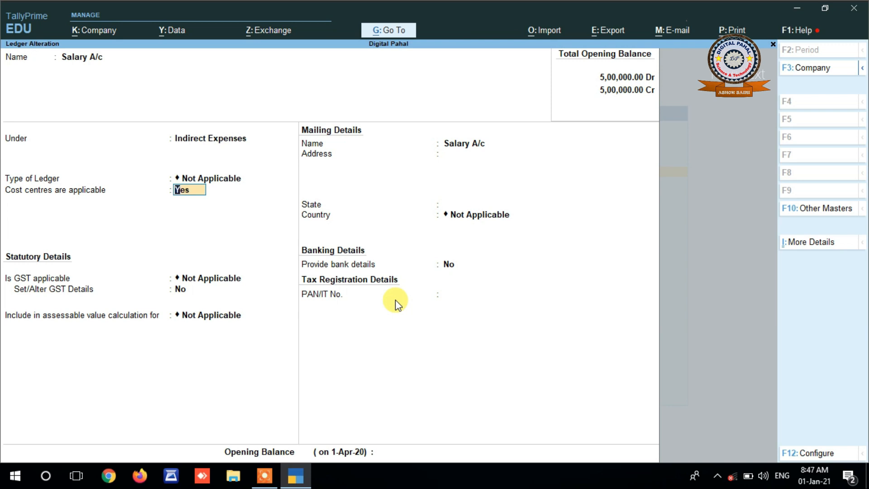
key(Return)
key(Return)
key(Return)
key(Return)
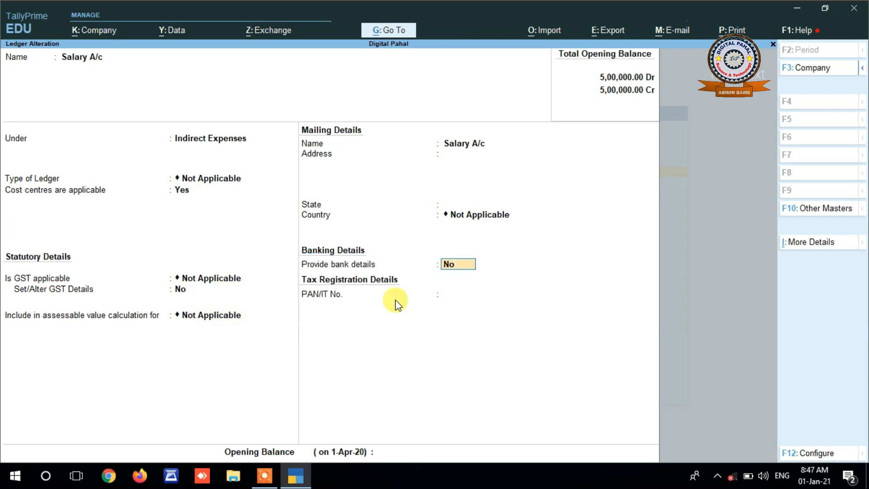
key(Return)
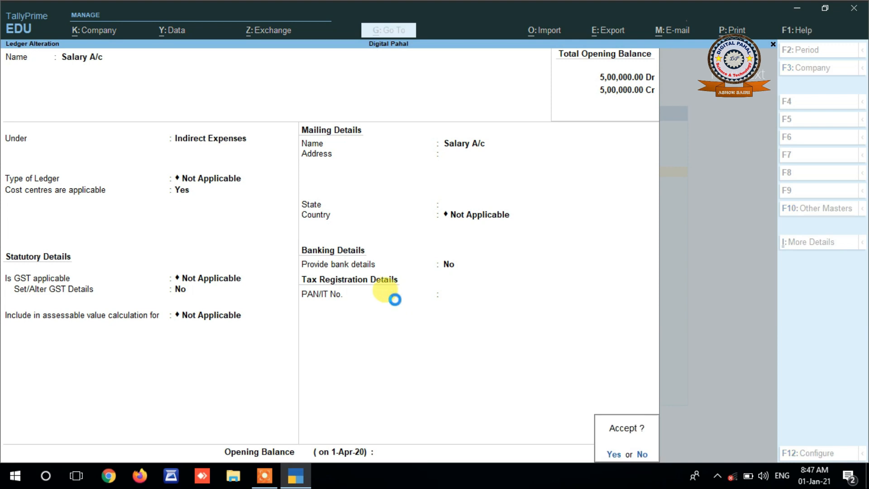
key(Return)
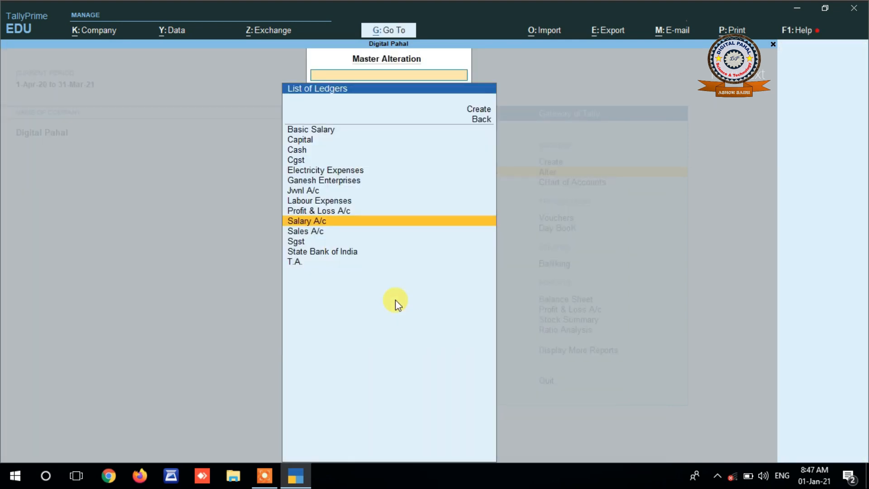
Open the Labour Expenses ledger, keep Cost centres are applicable at Yes, and save it.
key(Up)
key(Up)
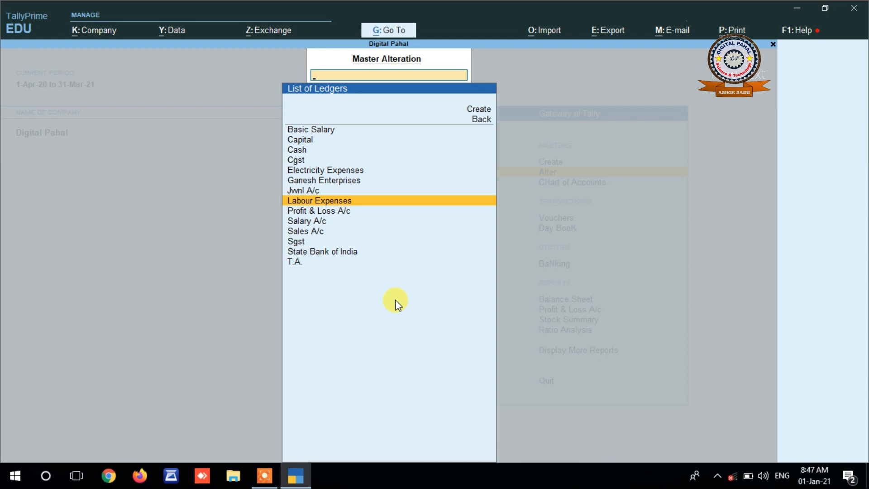
key(Return)
key(Return)
key(Return)
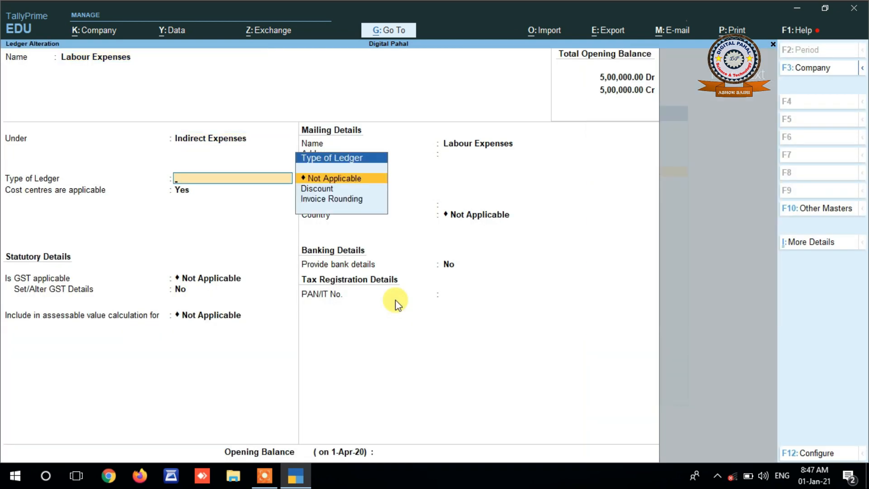
key(Return)
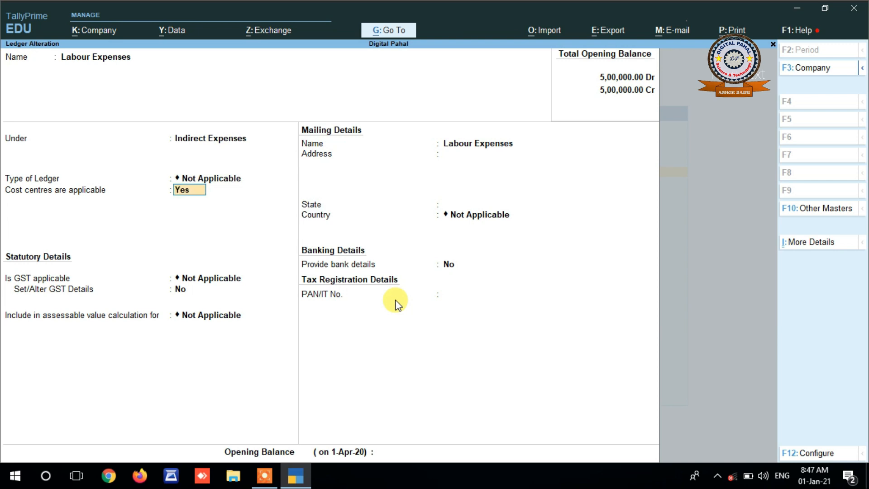
key(Return)
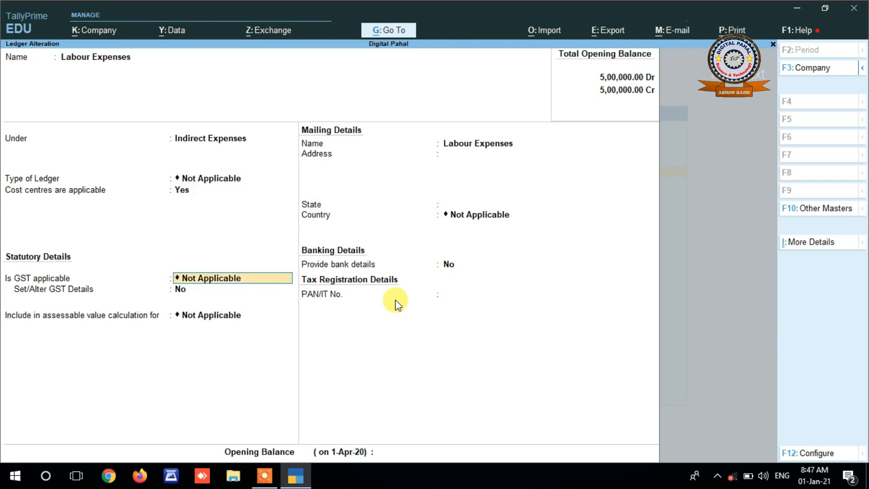
key(Return)
key(ctrl+a)
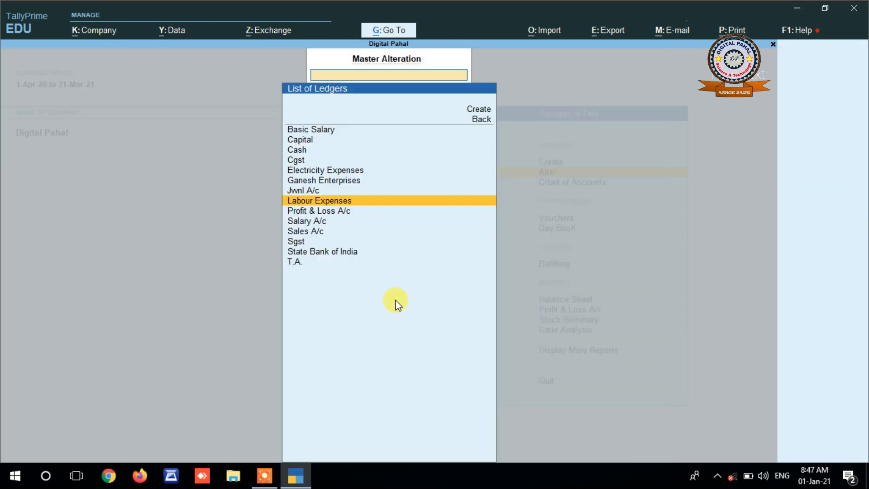
Open the Electricity Expenses ledger, keep Cost centres are applicable at Yes, save it, and leave ledger alteration.
key(Up)
key(Up)
key(Up)
key(Return)
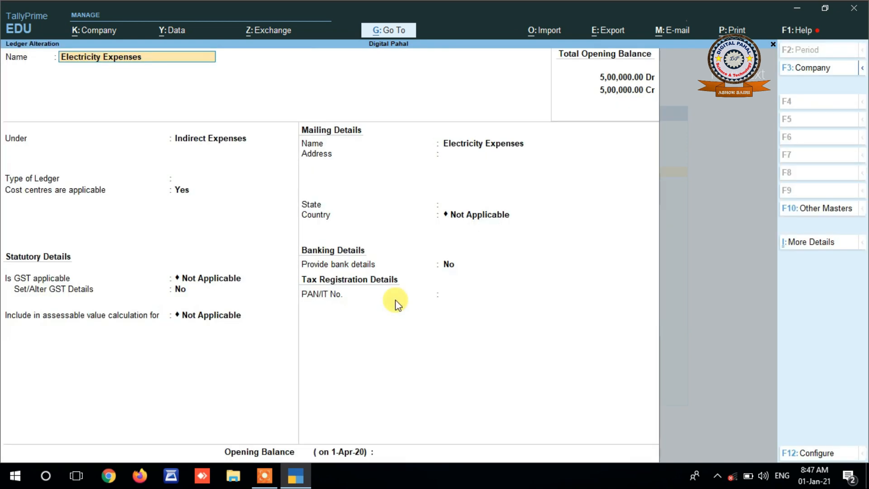
key(Return)
key(Return)
key(Return)
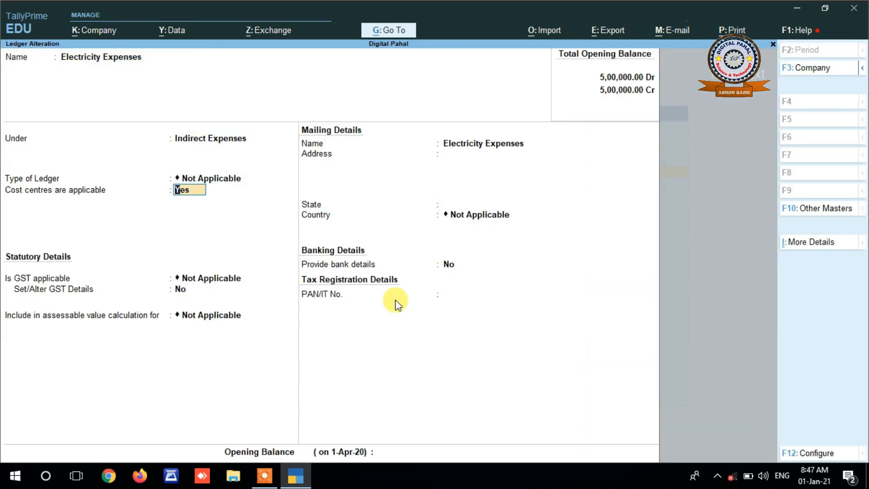
key(Return)
key(Return)
key(Return)
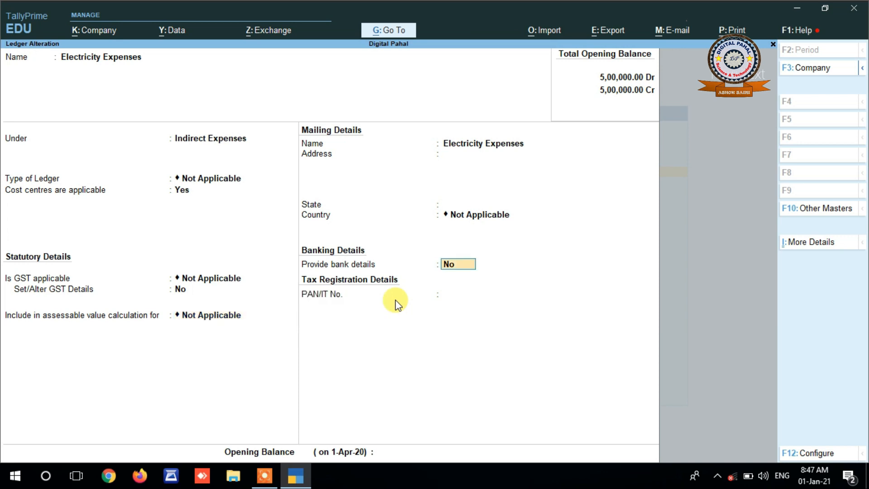
key(Return)
key(Return)
key(Return)
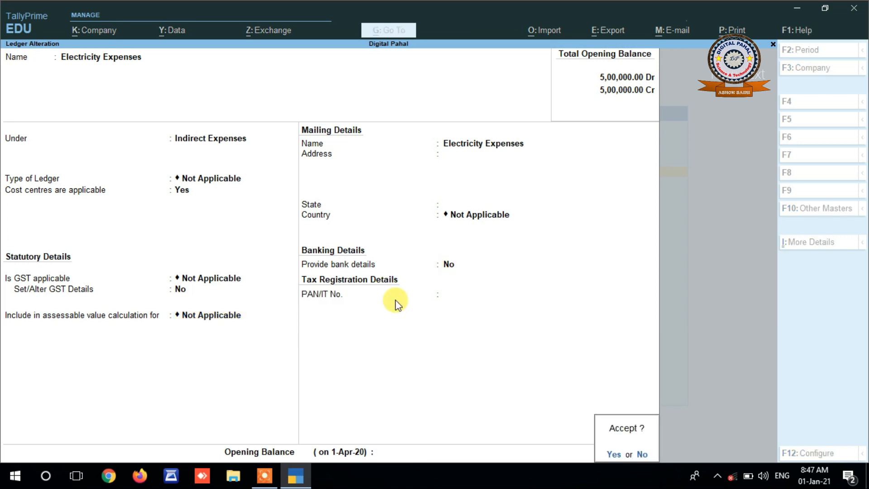
key(Return)
key(Escape)
key(Escape)
Create a cost centre named Jaipur under Primary.
key(Up)
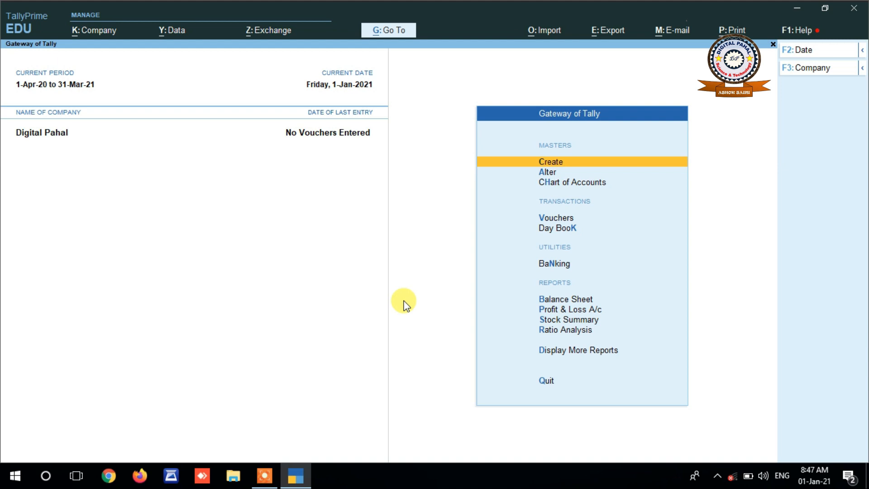
key(Return)
key(Down)
key(Down)
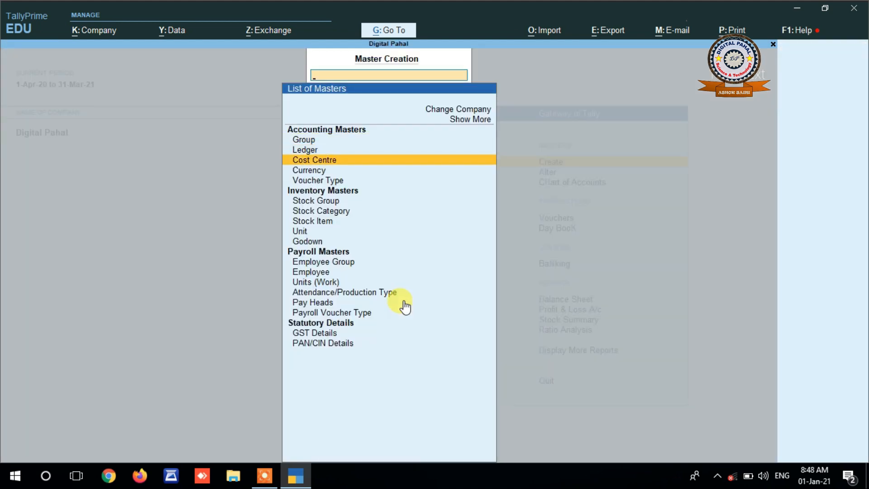
key(Return)
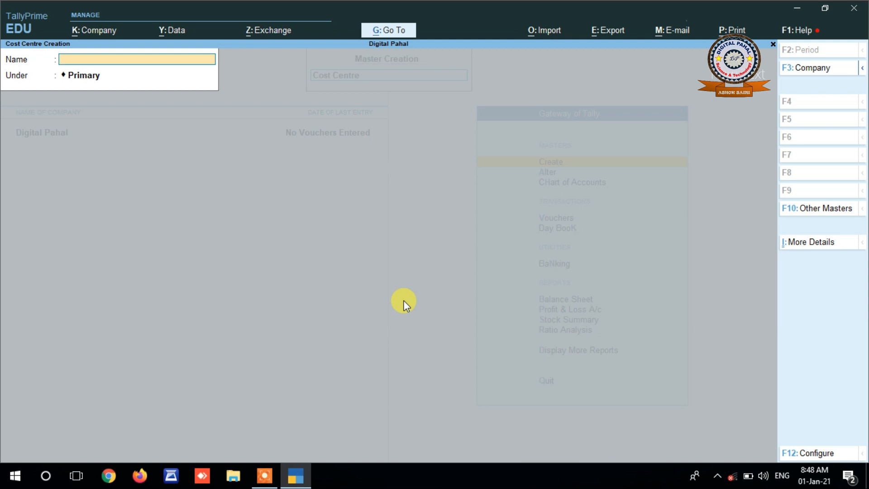
text(aipur)
key(Return)
key(Return)
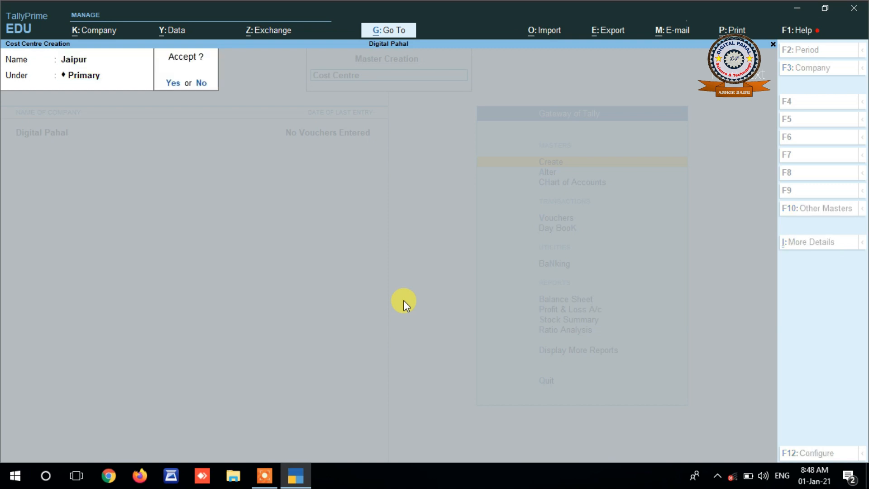
key(Return)
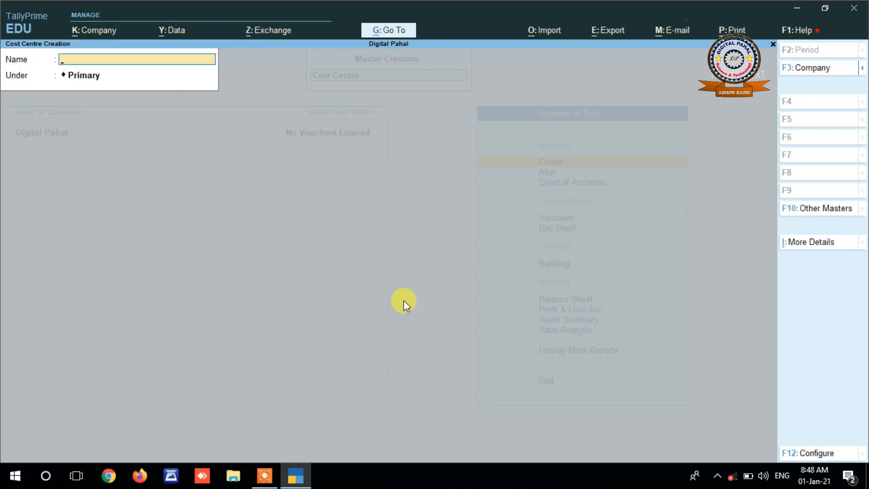
Create a cost centre named Alwar under Primary.
text(Al)
text(wa)
text(r)
key(Return)
key(Return)
Create a cost centre with the first employee's name and place it under Alwar.
text(Hari)
key(Return)
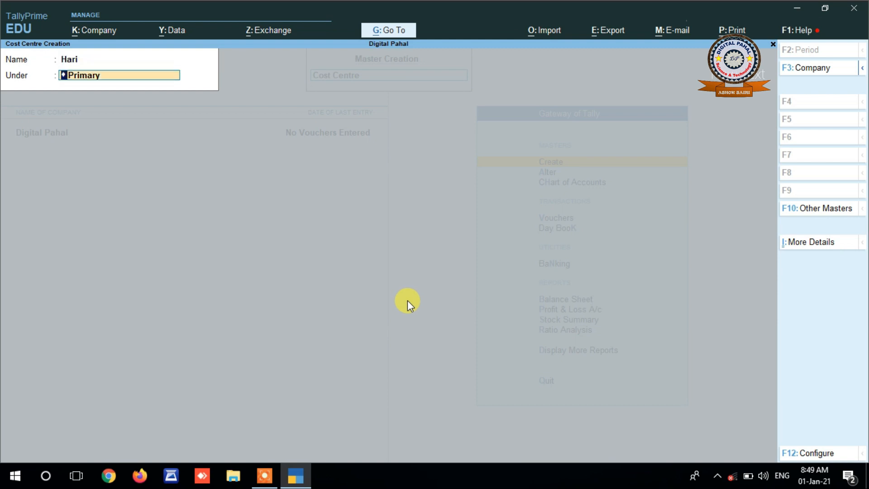
key(space)
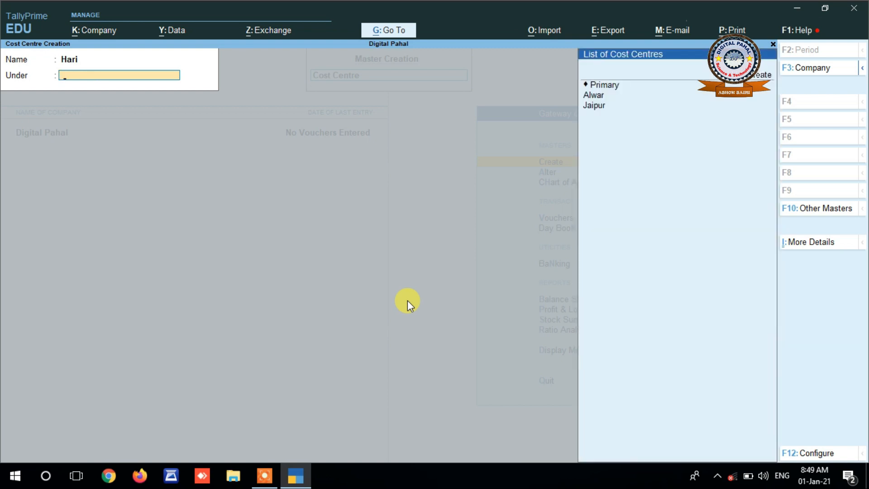
key(Down)
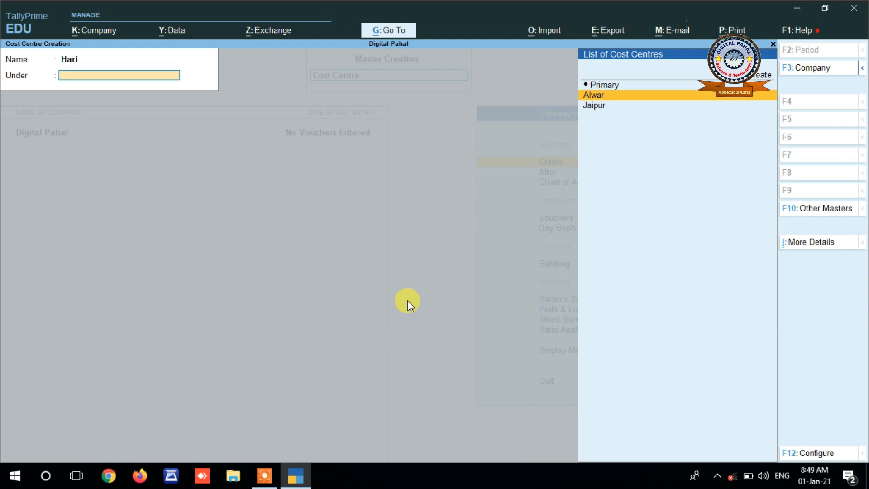
key(Return)
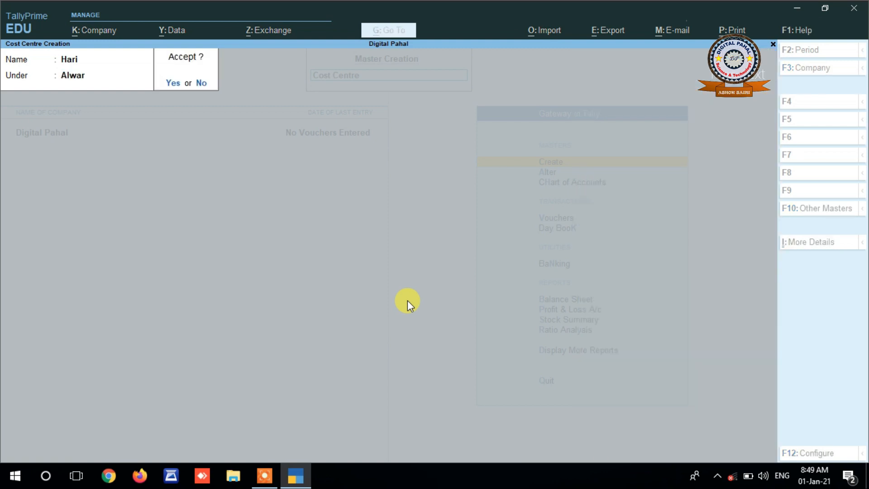
key(Return)
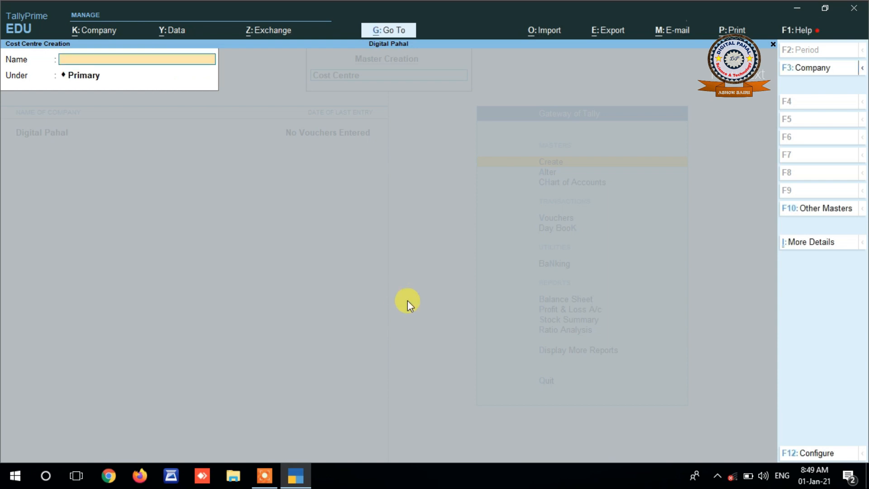
Create a cost centre with another employee's name and place it under Jaipur.
text(Ganesh)
key(Return)
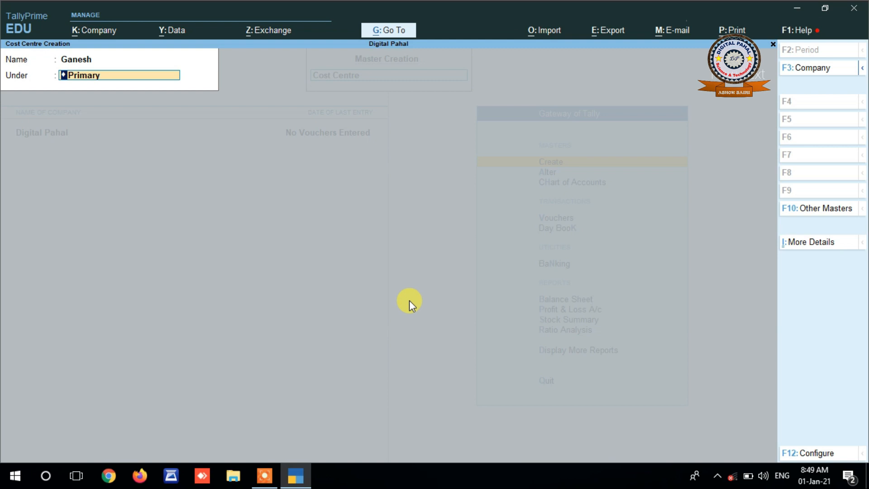
text(J)
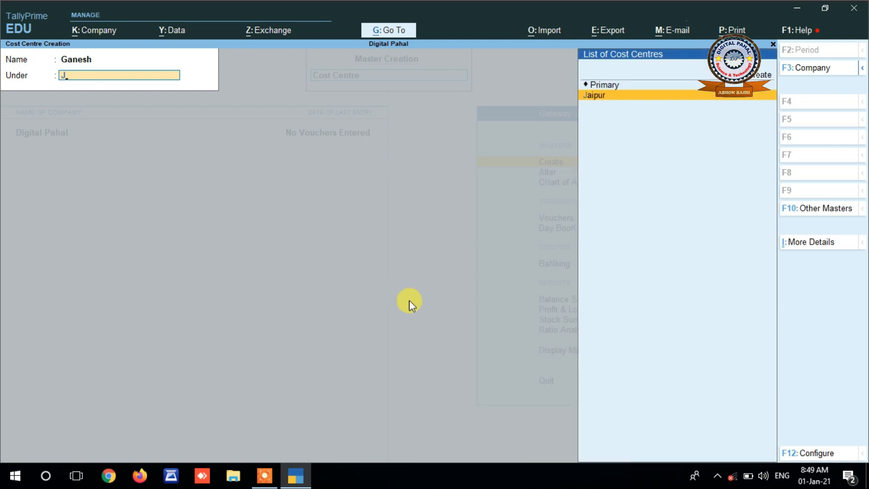
key(Return)
key(Return)
Create a cost centre with a second employee's name under Alwar.
text(Vinod)
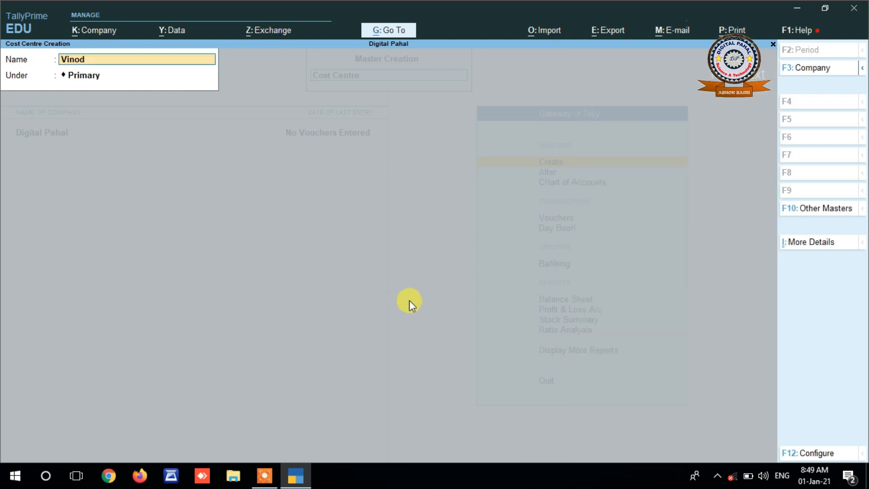
key(Return)
text(Alwar)
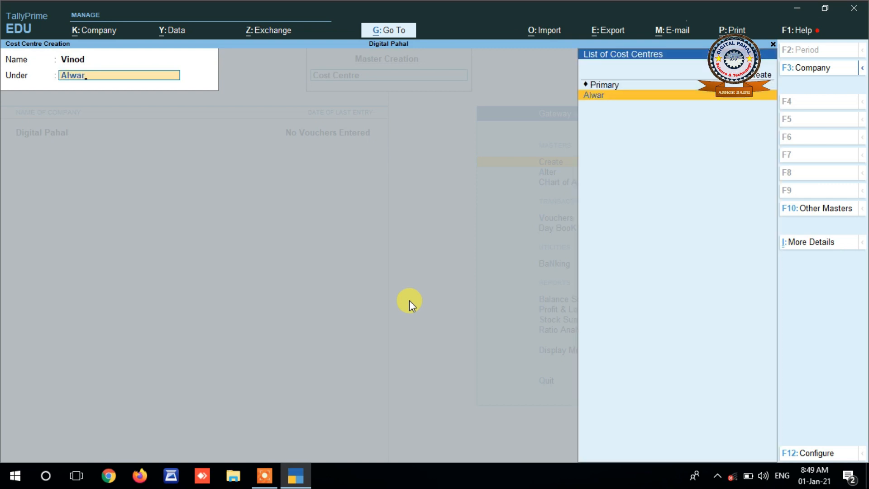
key(Return)
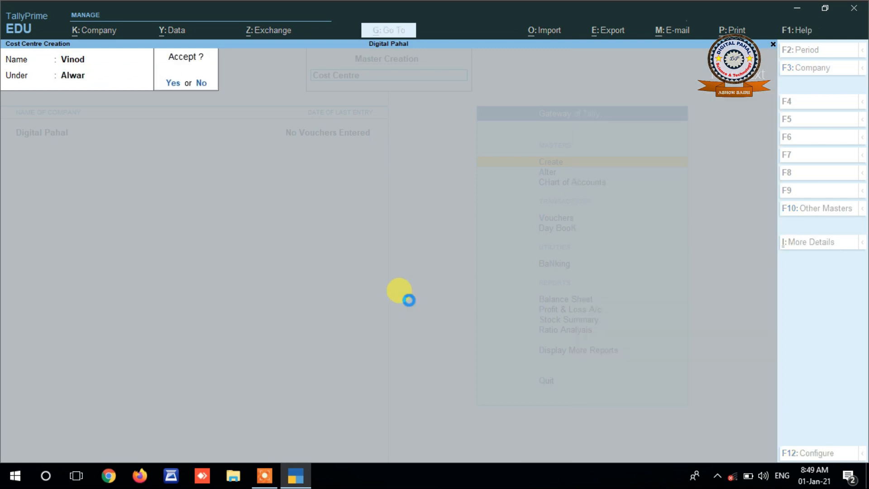
key(Return)
Create a cost centre with a second employee's name under Jaipur and leave cost centre creation.
text(Rakesh)
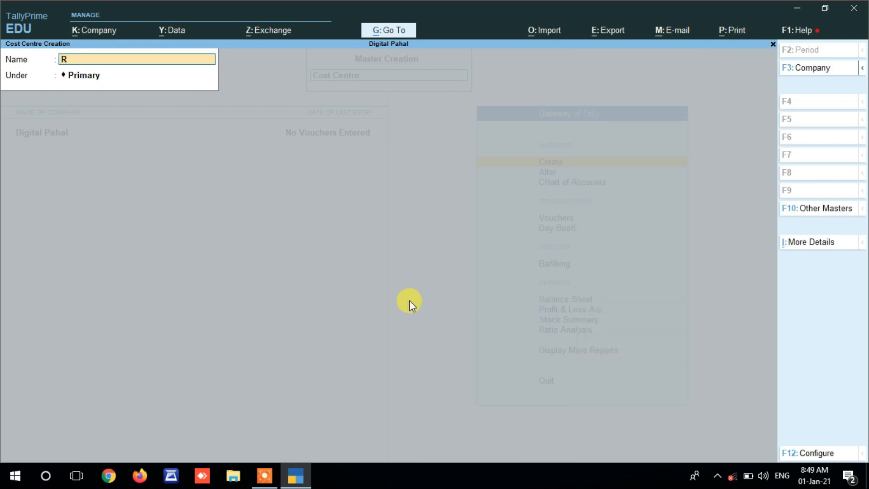
key(Return)
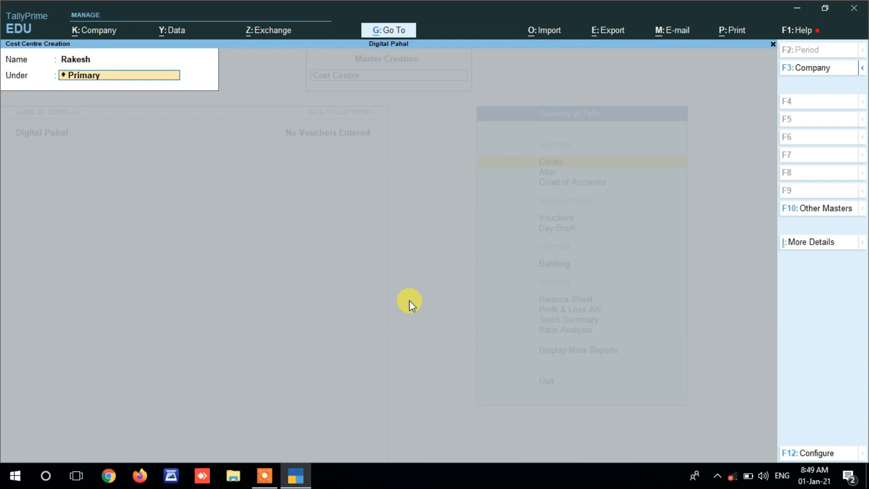
text(Ja)
key(Return)
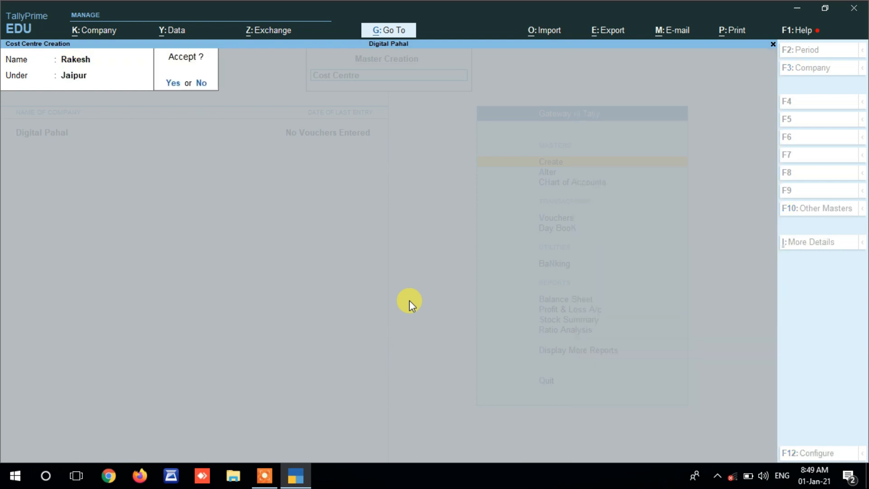
key(Return)
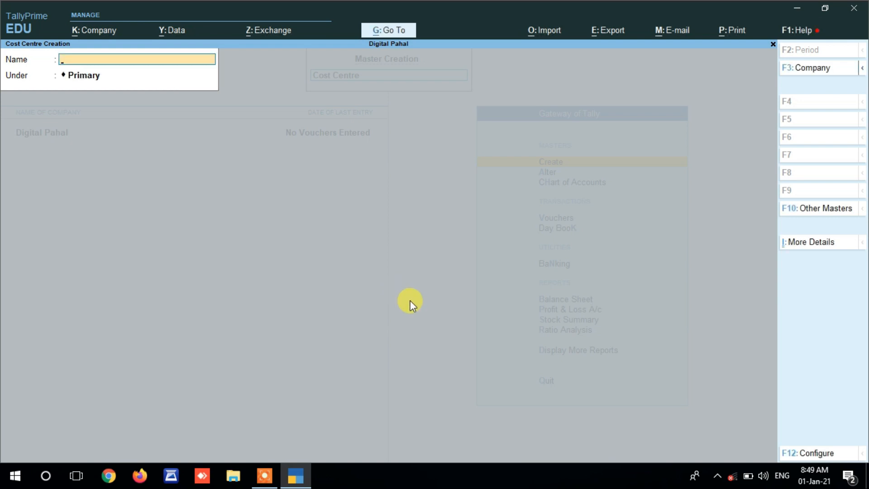
key(Escape)
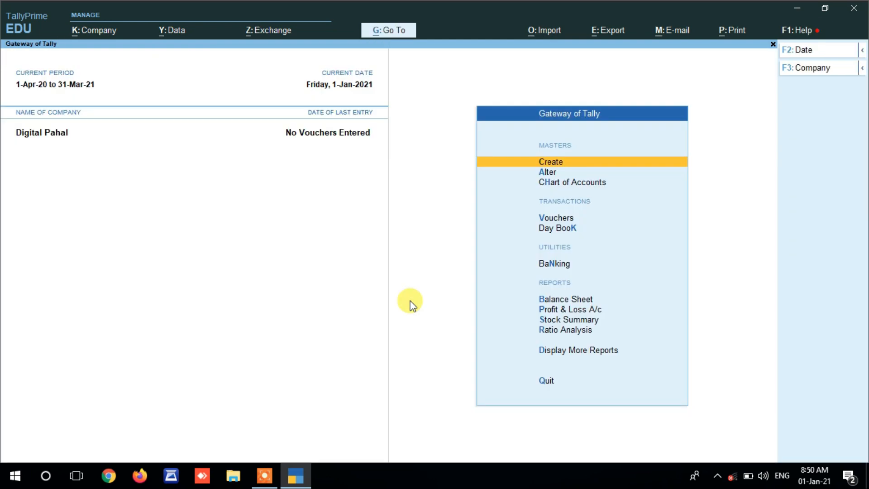
Start a Payment voucher and keep its date at 1-Jan-21.
key(Down)
key(Down)
key(Down)
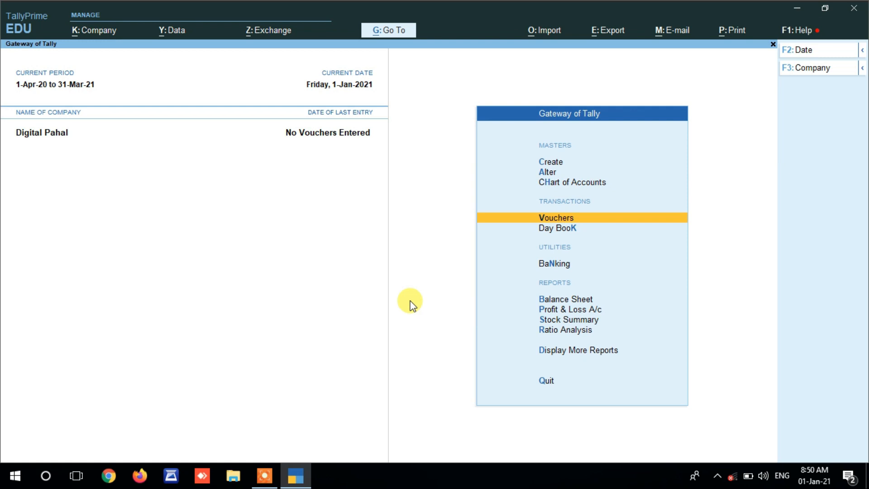
key(Return)
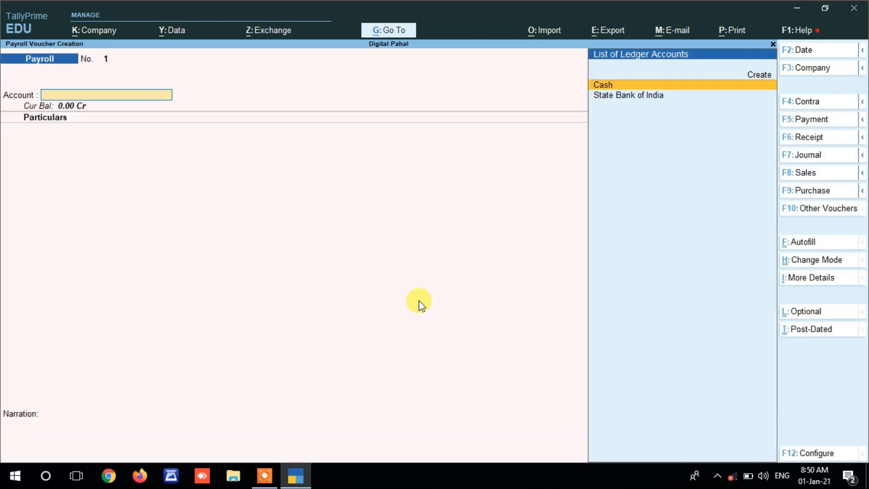
key(F5)
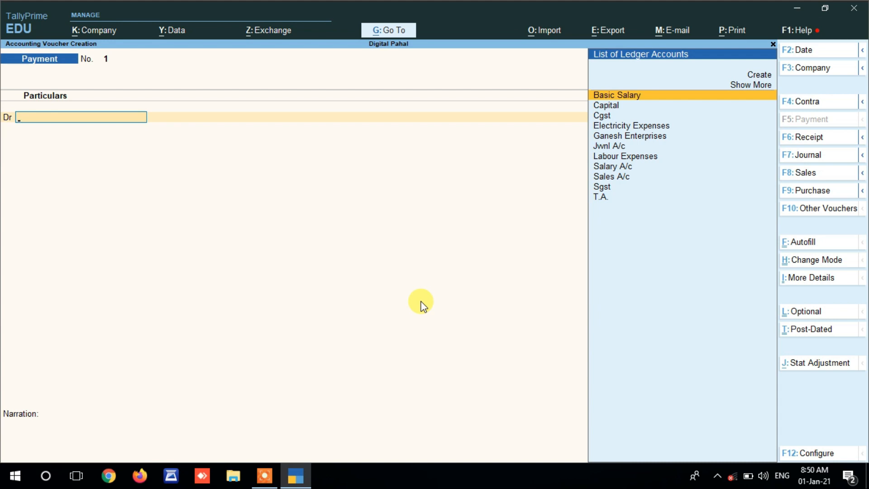
key(F2)
key(Return)
Debit Salary A/c with 30,000 in the payment voucher and open its cost centre allocations.
key(Down)
key(Down)
key(Down)
key(Down)
key(Down)
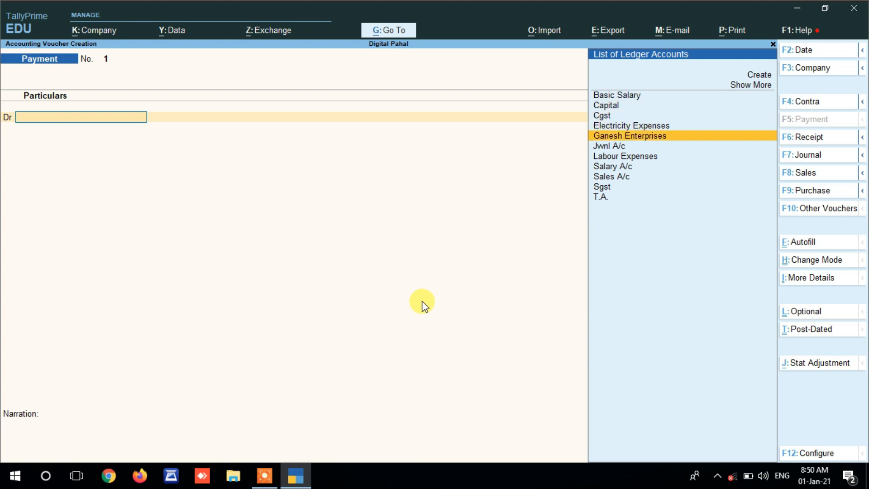
key(Down)
key(Down)
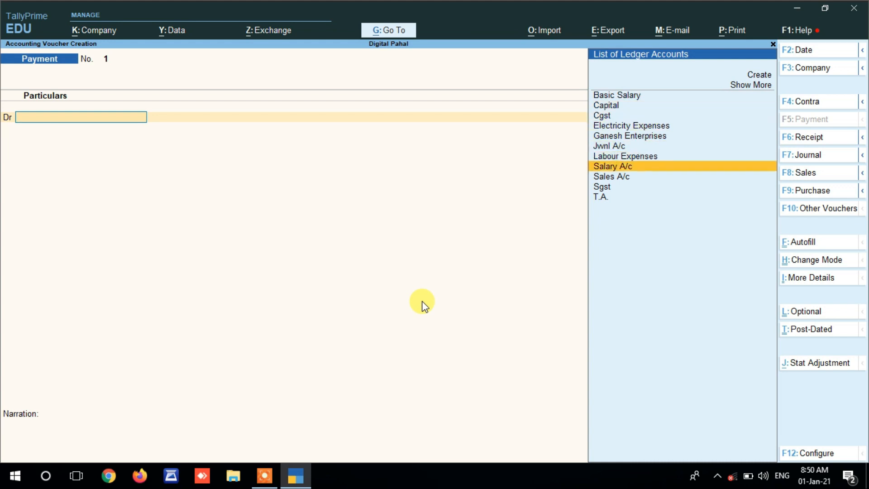
key(Return)
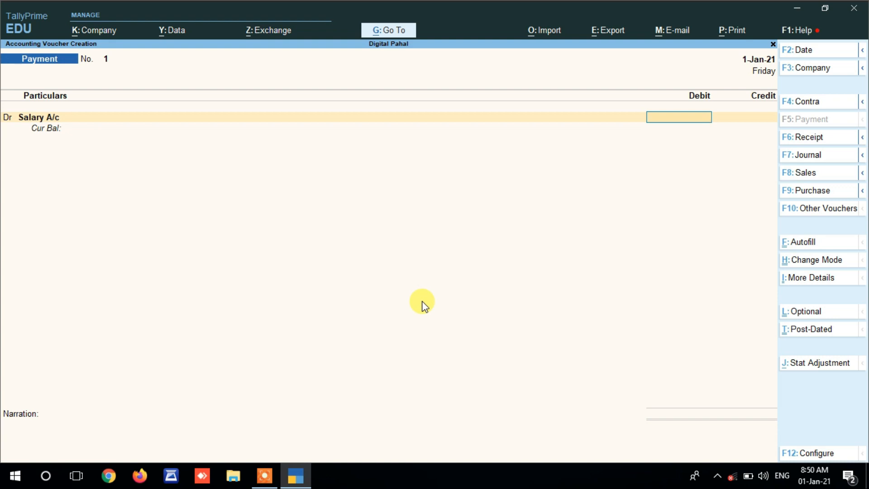
text(30,000)
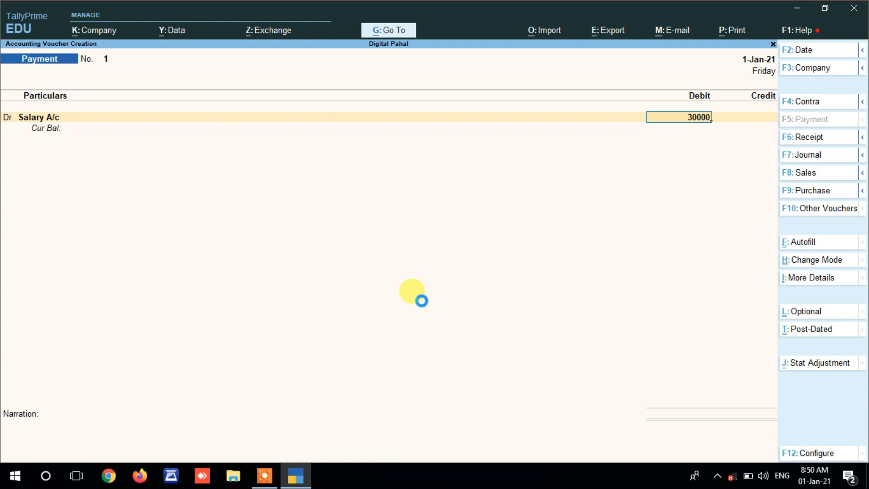
key(Return)
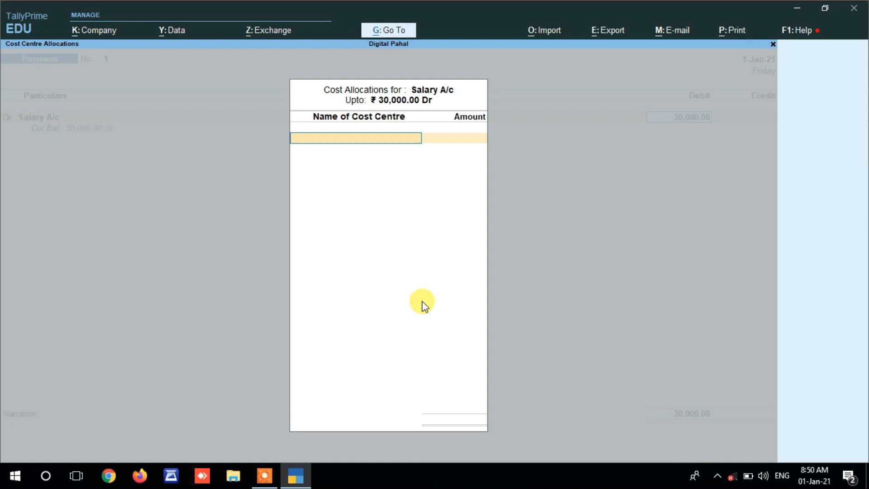
Allocate 15,000 of the Salary A/c debit to the second employee cost centre created under Alwar.
text(V)
key(Return)
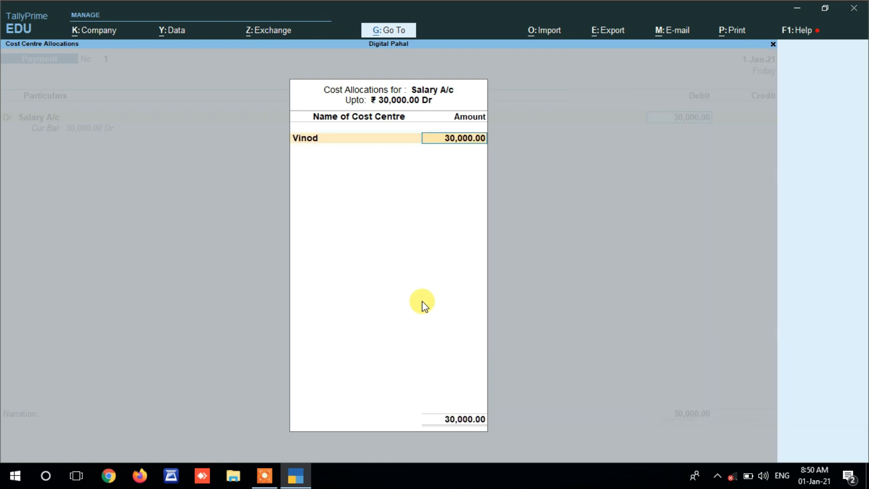
text(15,)
text(000)
key(Return)
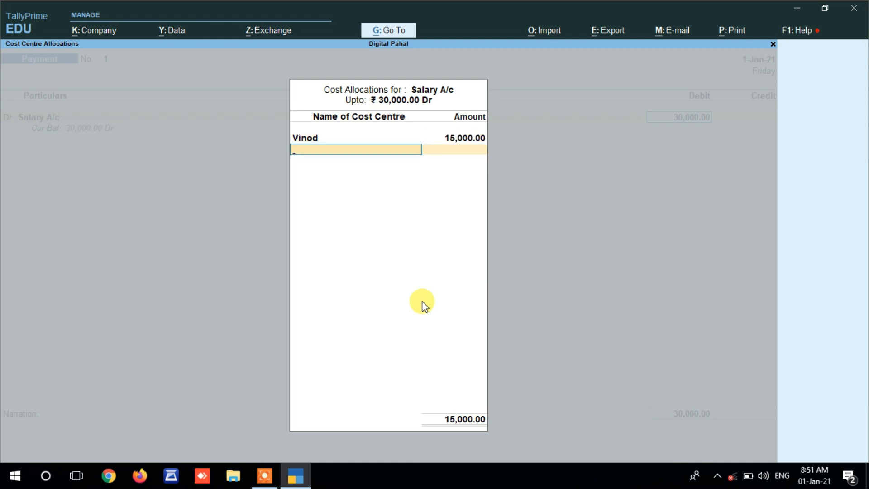
Allocate the remaining 15,000 of the Salary A/c debit to the Jaipur employee cost centre listed just above Side 1.
key(Down)
key(Down)
key(Down)
key(Down)
key(Down)
key(Down)
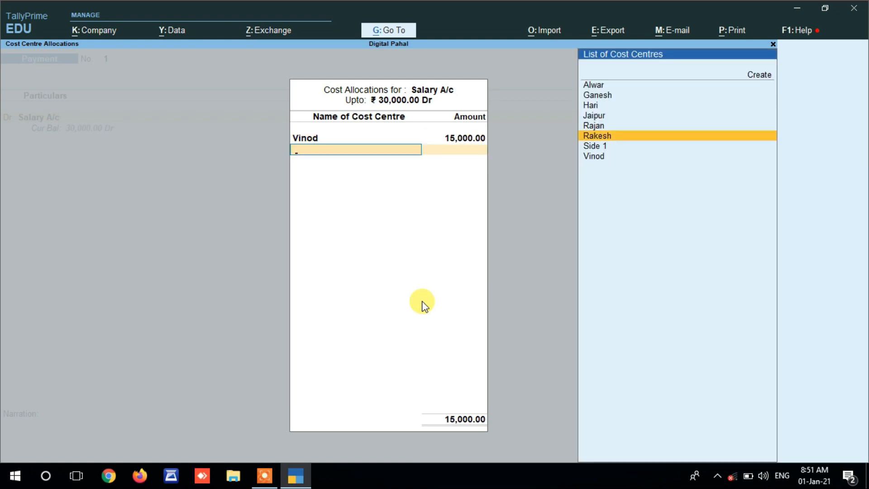
key(Return)
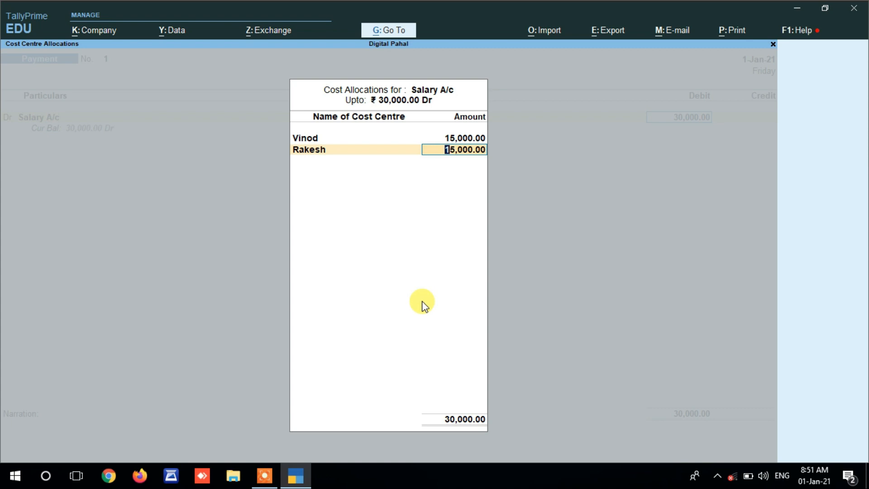
key(Return)
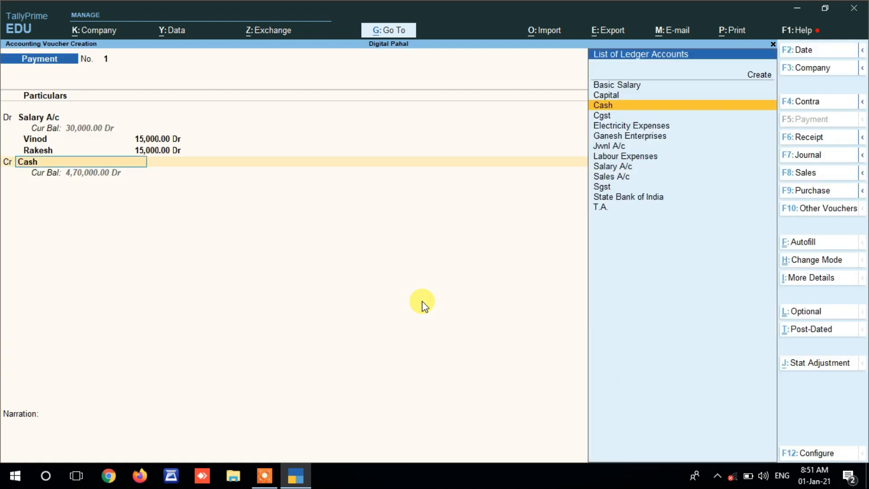
Credit the salary payment to State Bank of India instead of Cash.
key(Down)
key(Down)
key(Down)
key(Down)
key(Down)
key(Down)
key(Down)
key(Down)
key(Down)
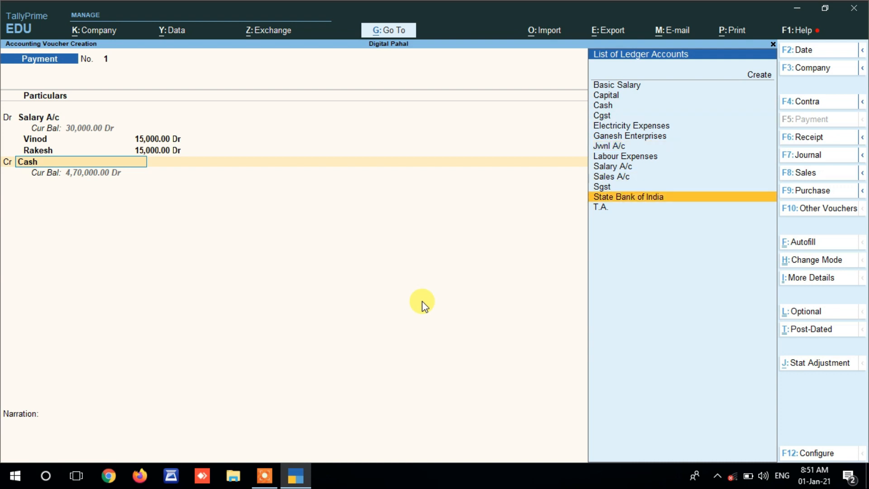
key(Return)
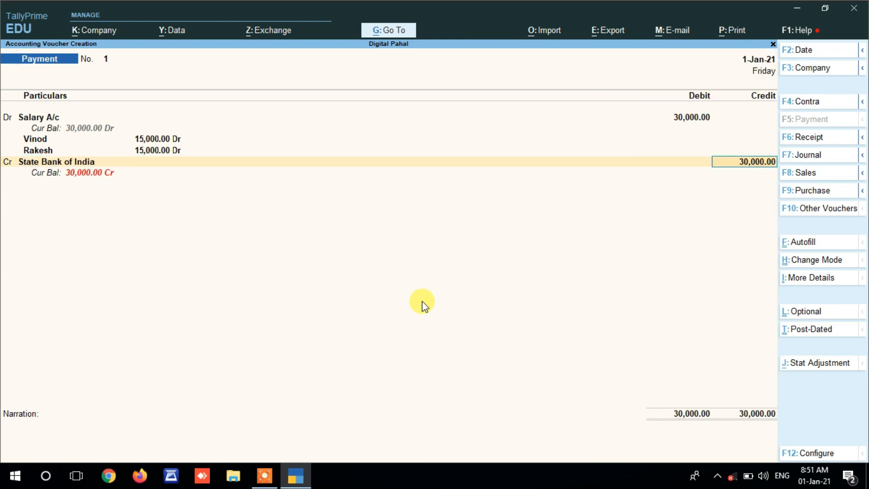
Accept the 30,000 cheque allocation dated 1-Jan-21, save the payment voucher and leave voucher entry.
key(Return)
key(Return)
key(Return)
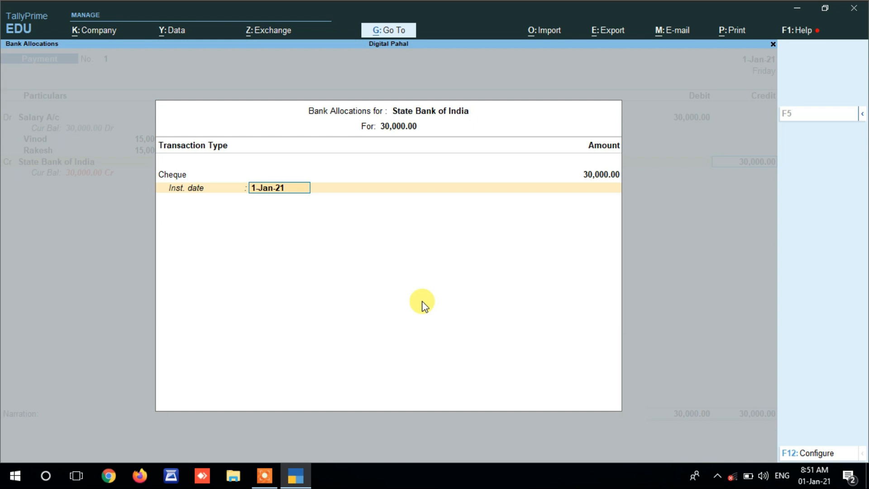
key(Return)
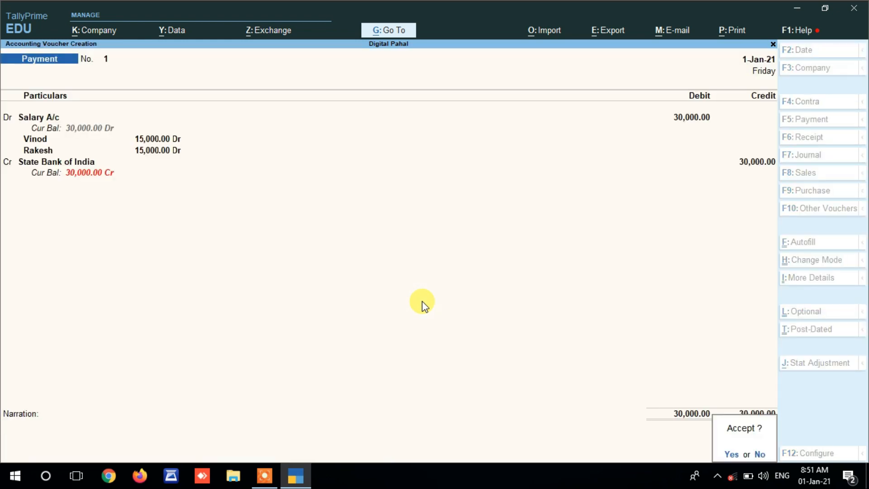
key(Return)
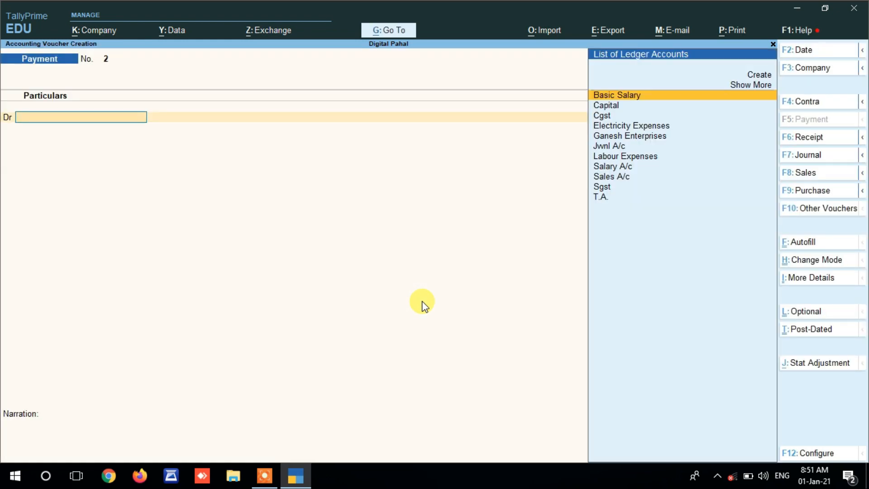
key(Escape)
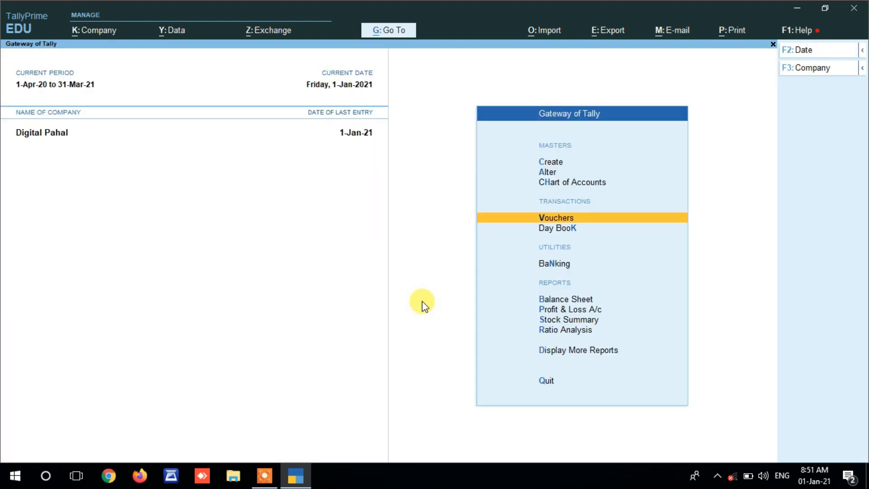
Open the Cost Centres reports under Statements of Accounts.
key(Down)
key(Down)
key(Down)
key(Down)
key(Down)
key(Down)
key(Down)
key(Return)
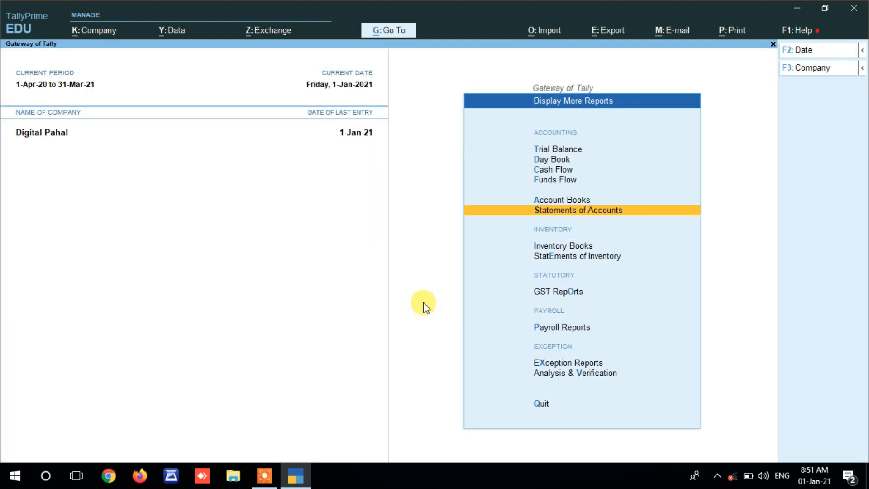
key(Return)
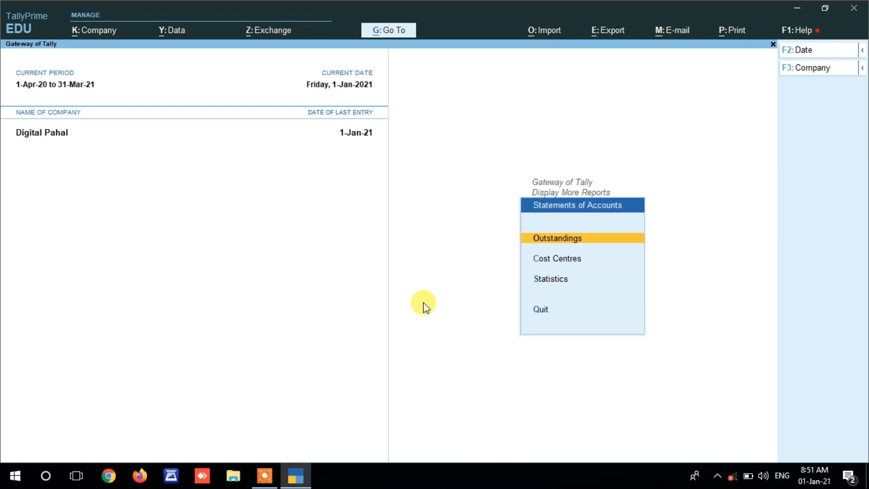
key(Down)
key(Return)
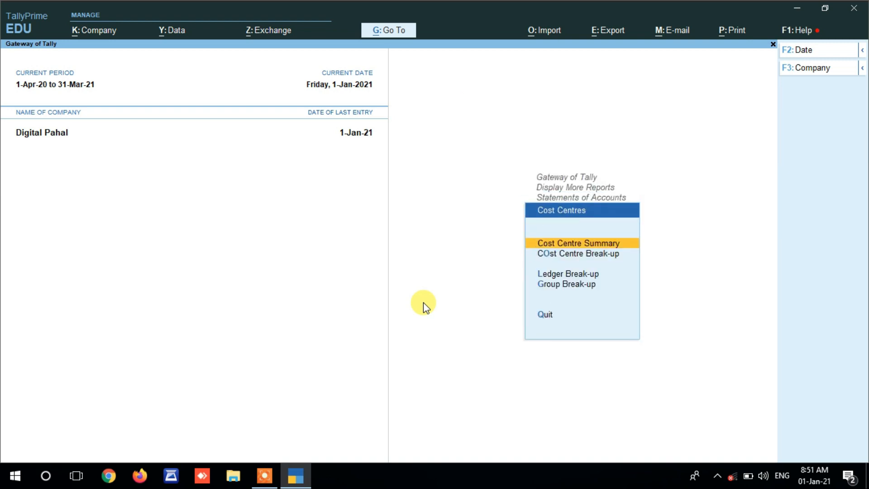
Display the cost centre Ledger Break-up for Salary A/c.
key(Down)
key(Down)
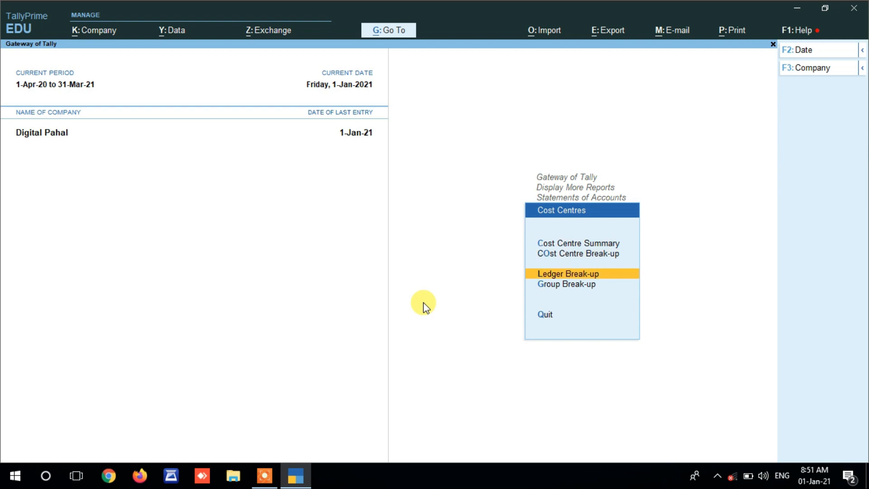
key(Return)
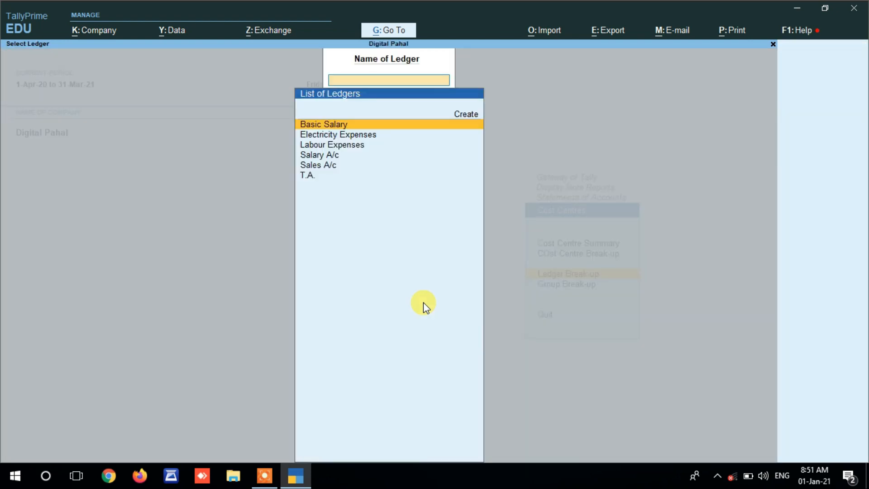
key(Down)
key(Down)
key(Down)
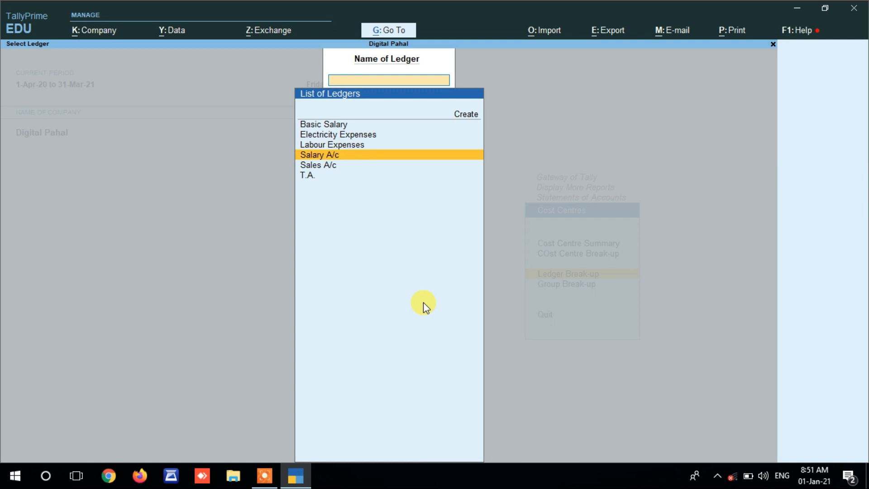
key(Return)
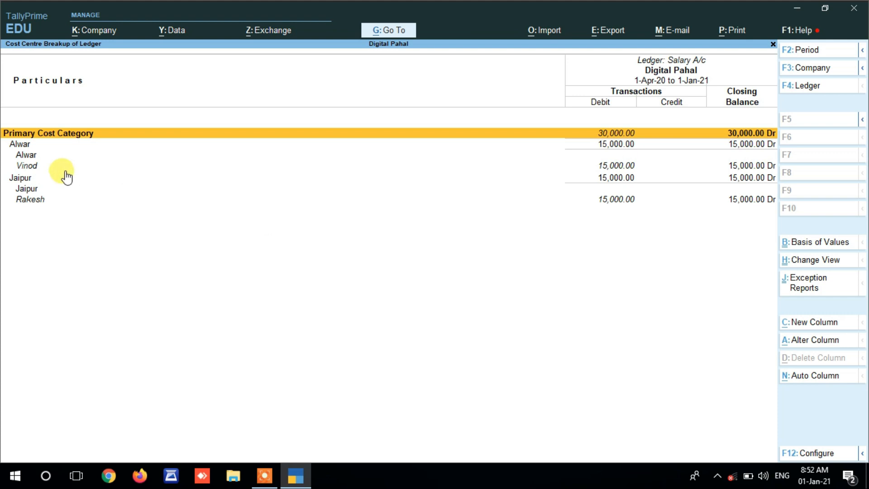
Review the Salary A/c amounts for Alwar, Jaipur and their employees, and return to the Gateway of Tally.
click(23, 144)
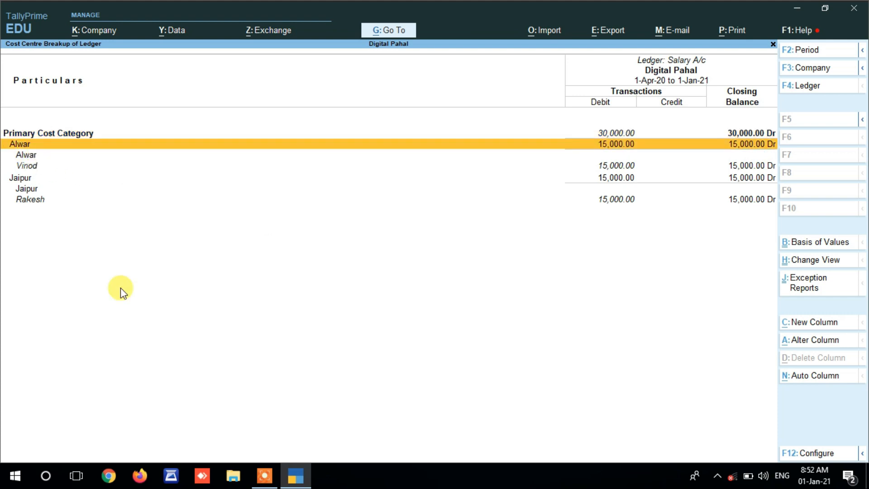
key(Down)
key(Down)
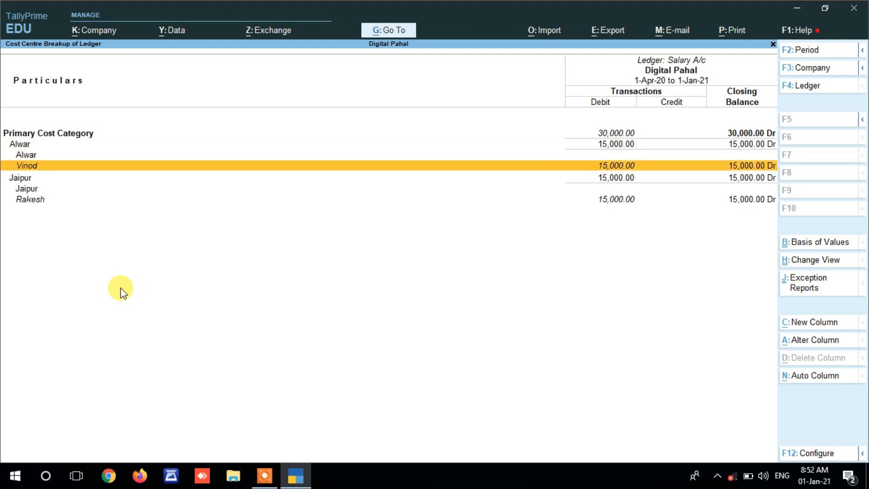
key(Down)
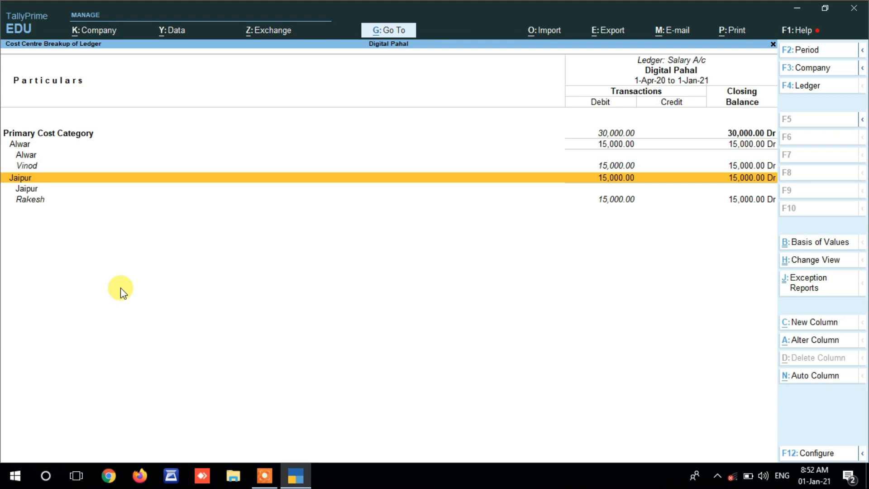
key(Down)
key(Down)
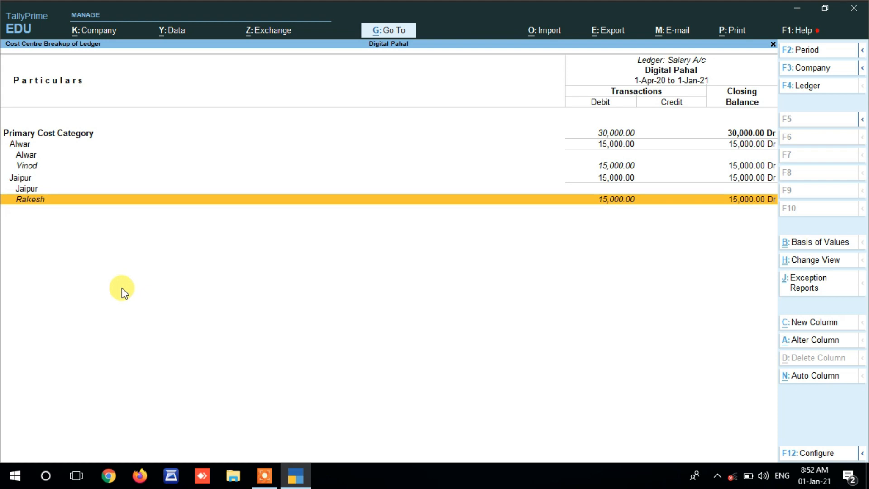
key(Escape)
key(Escape)
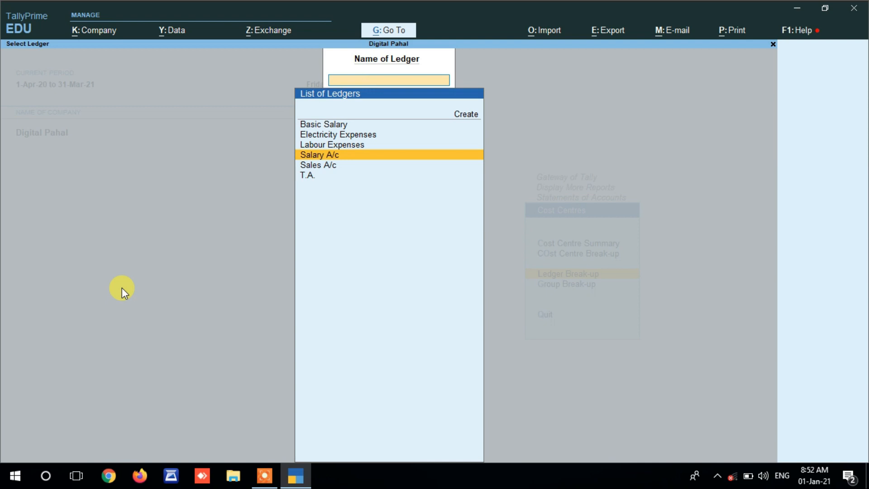
key(Escape)
key(Escape)
key(Escape)
key(Escape)
key(Escape)
key(Escape)
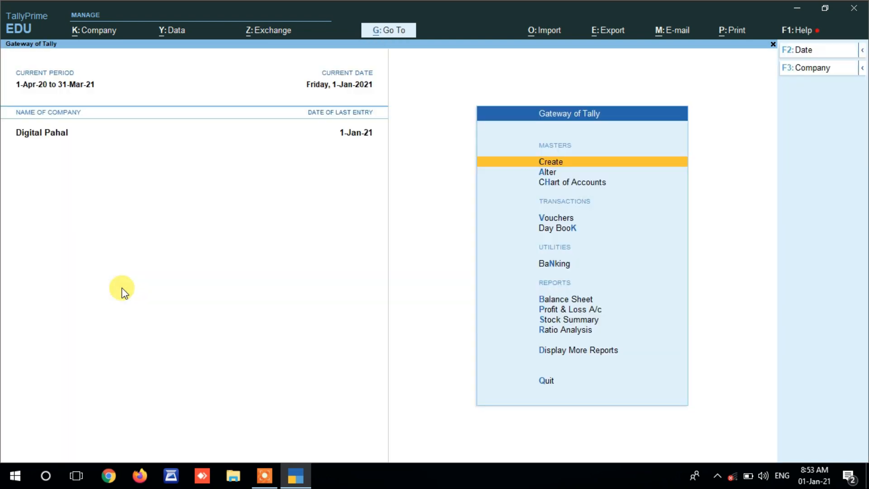
Start a new Payment voucher and debit Electricity Expenses with 1,500.
key(v)
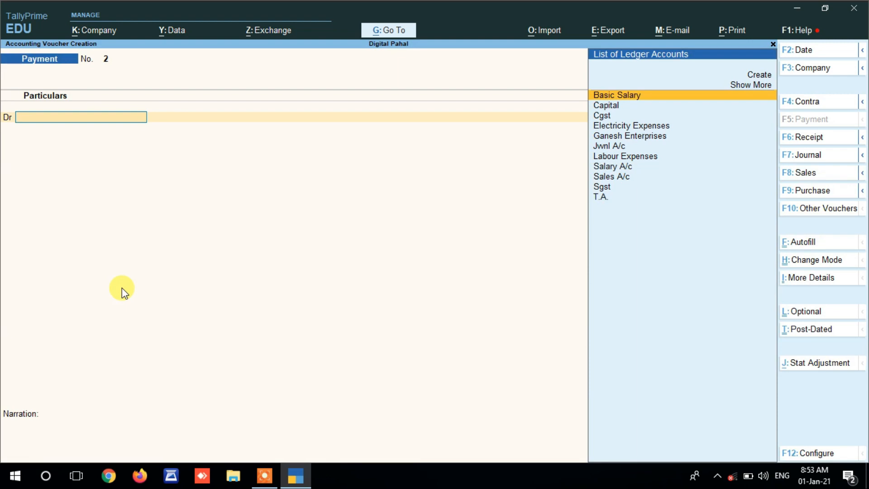
key(Down)
key(Down)
key(Down)
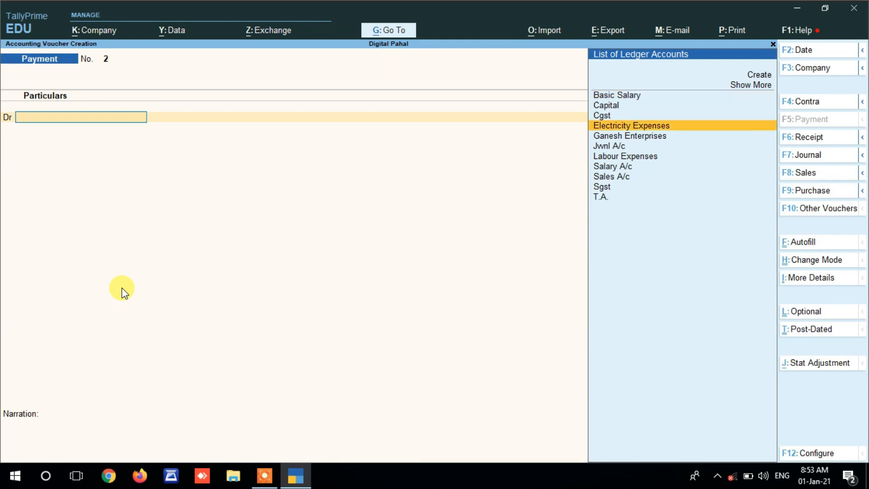
key(Return)
text(1500)
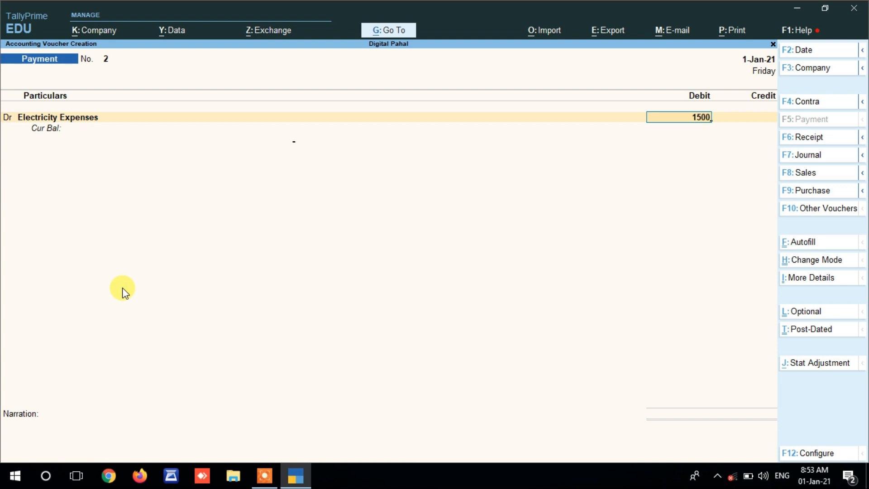
key(Return)
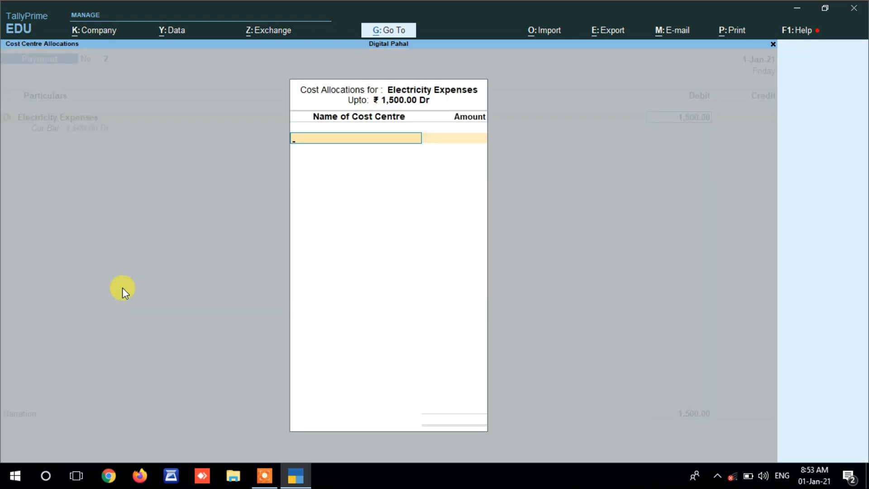
Allocate the full 1,500 of Electricity Expenses to the Jaipur cost centre.
text(J)
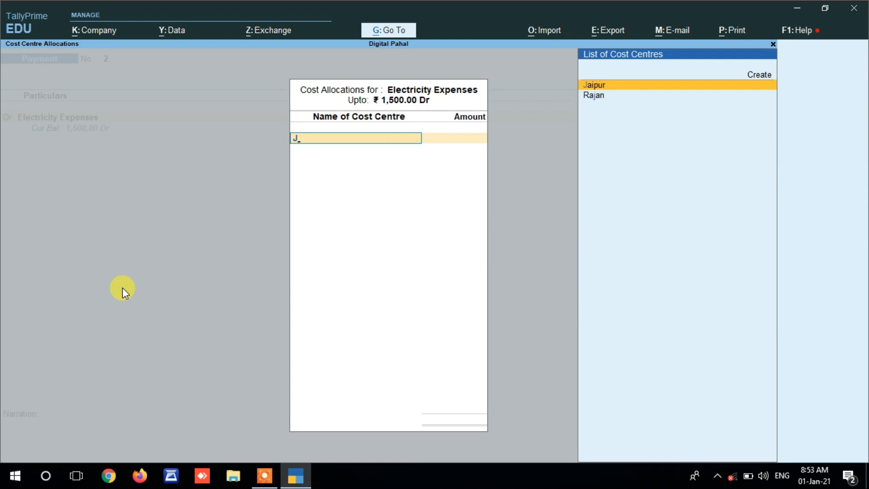
key(Return)
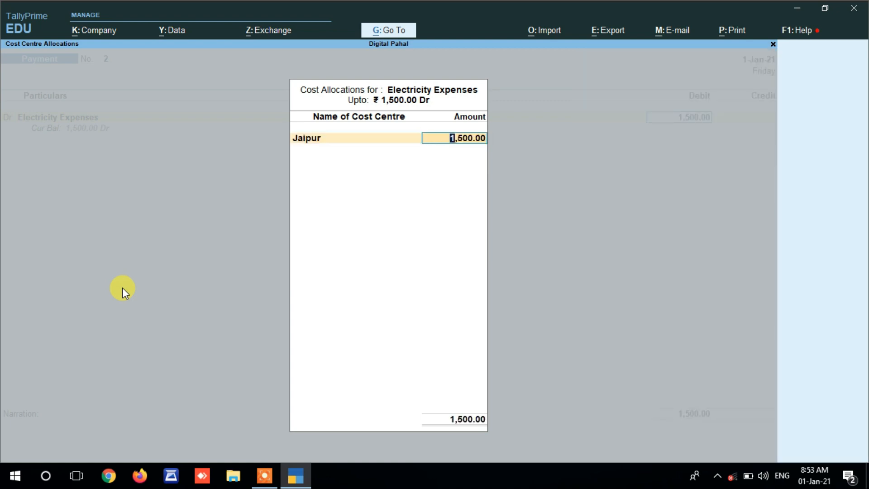
key(Return)
key(Return)
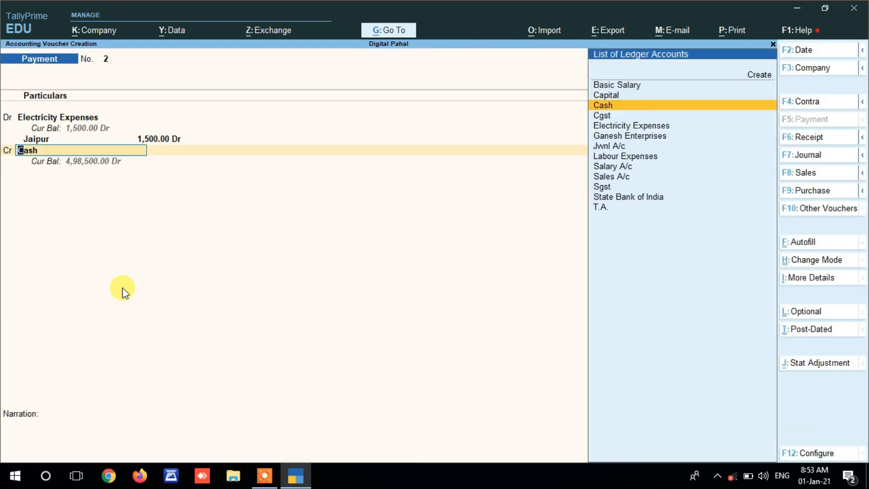
Credit Cash with 1,500 and save the electricity payment voucher without a narration.
key(Return)
key(Return)
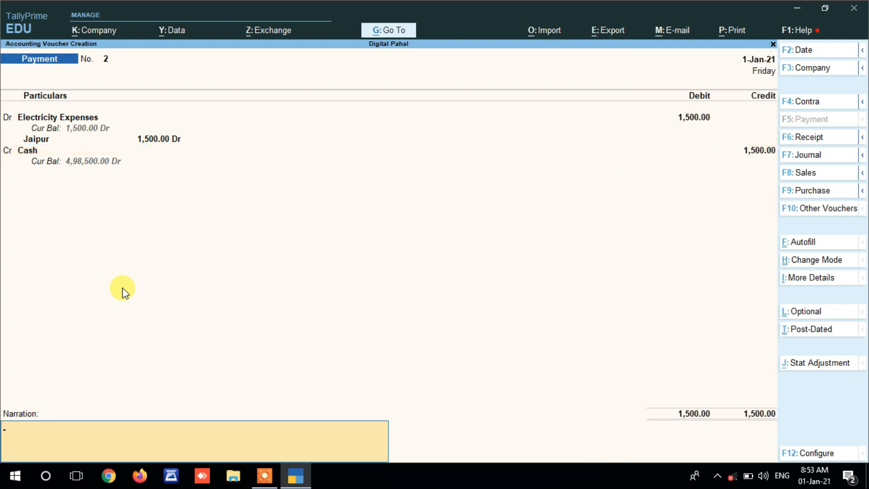
key(Return)
Debit Labour Expenses with 35,000 in the new payment voucher and open its cost centre allocations.
text(La)
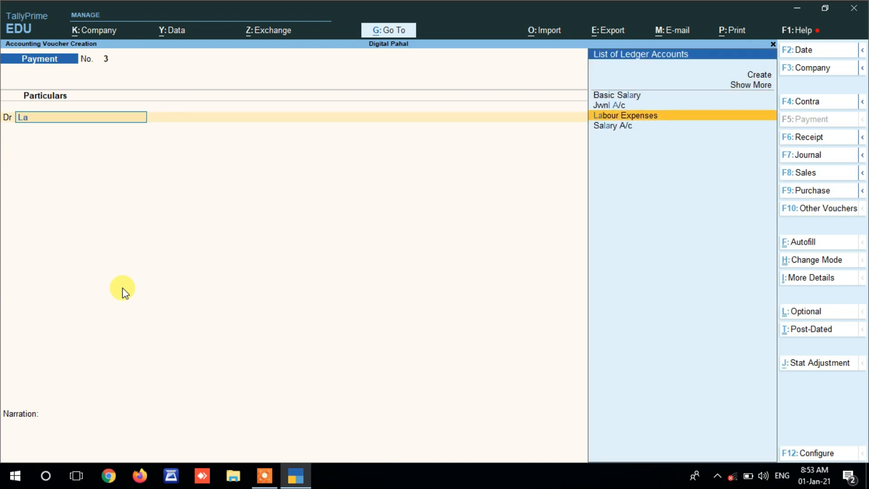
key(Return)
text(35000)
key(Return)
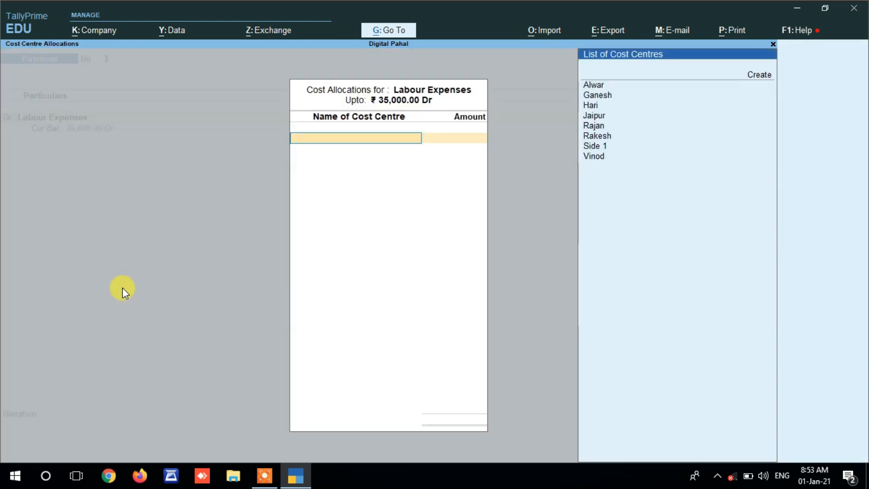
Allocate 10,000 of Labour Expenses to the employee cost centre listed just below Alwar.
key(Down)
key(Return)
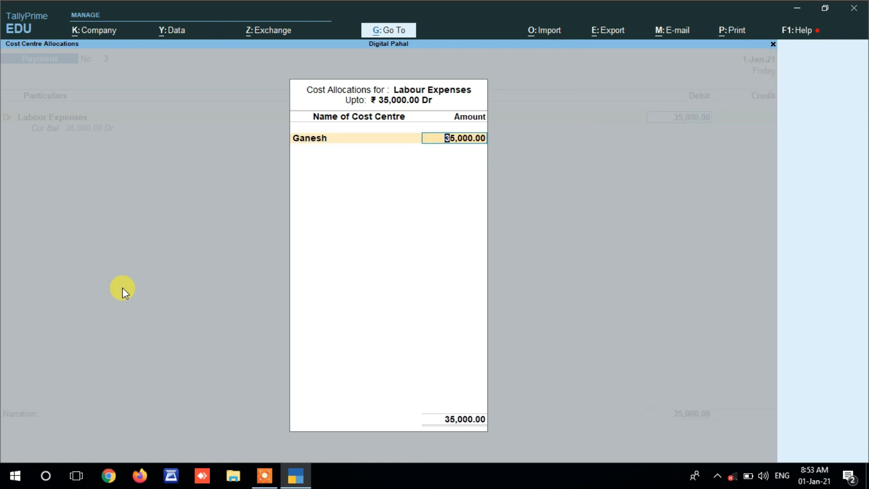
text(10,000)
key(Return)
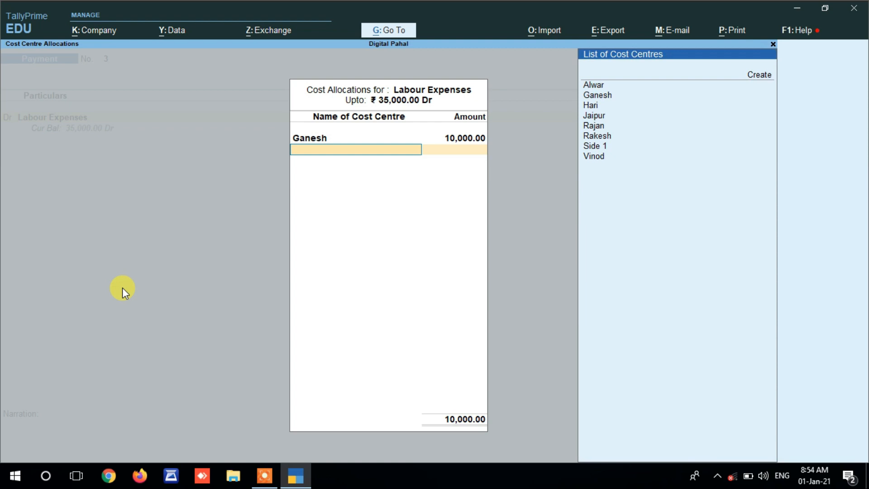
Allocate the remaining 25,000 of Labour Expenses to the employee cost centre listed just below Jaipur.
key(Down)
key(Down)
key(Down)
key(Down)
key(Down)
key(Down)
key(Return)
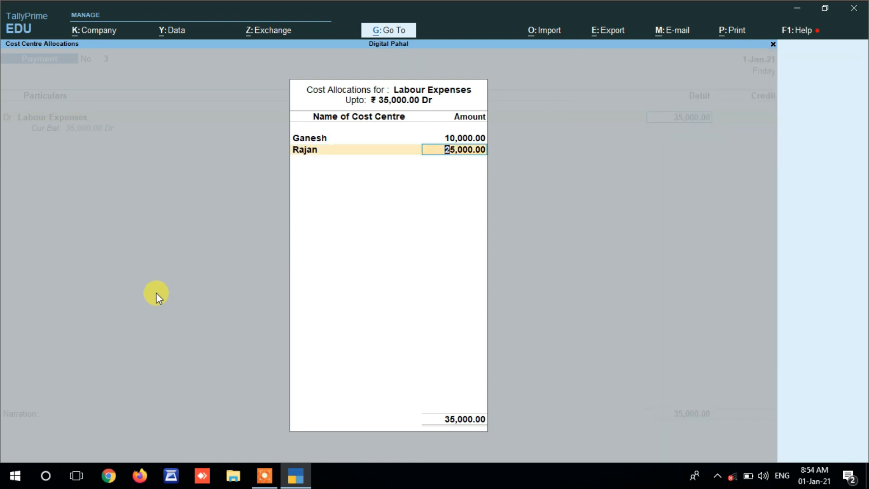
key(Return)
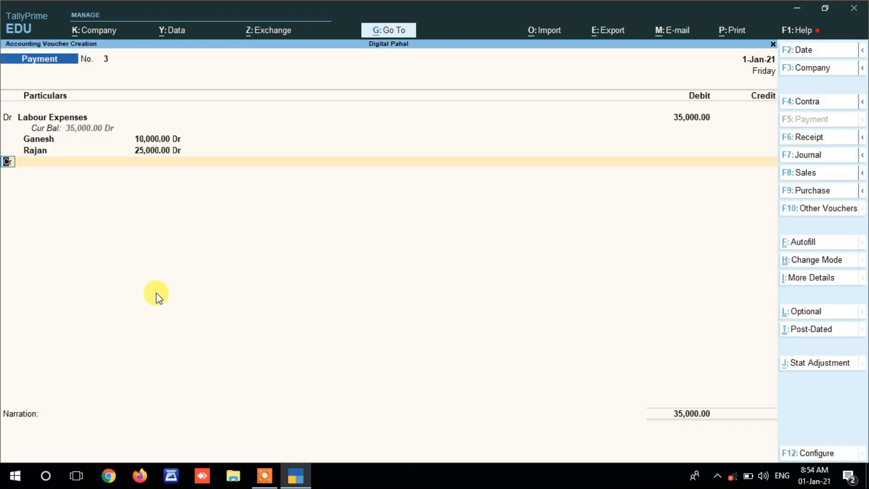
Credit State Bank of India with 35,000 and save the labour payment voucher without a narration.
key(Return)
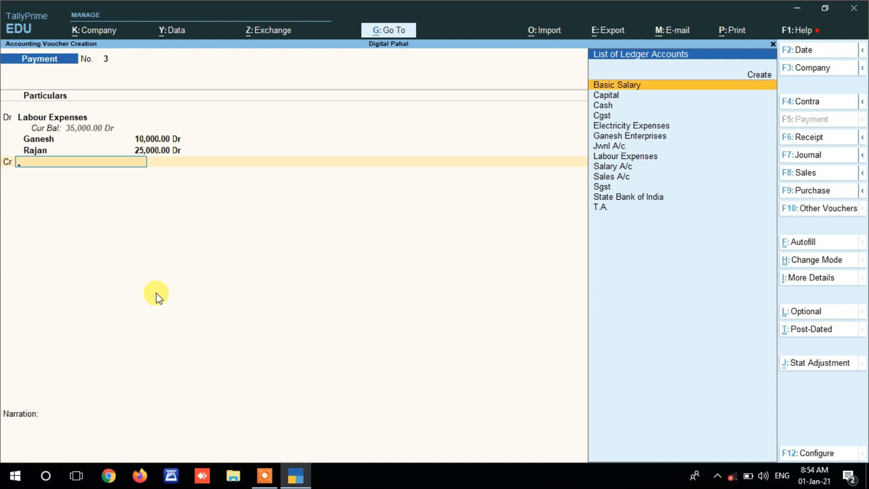
text(Bank of India)
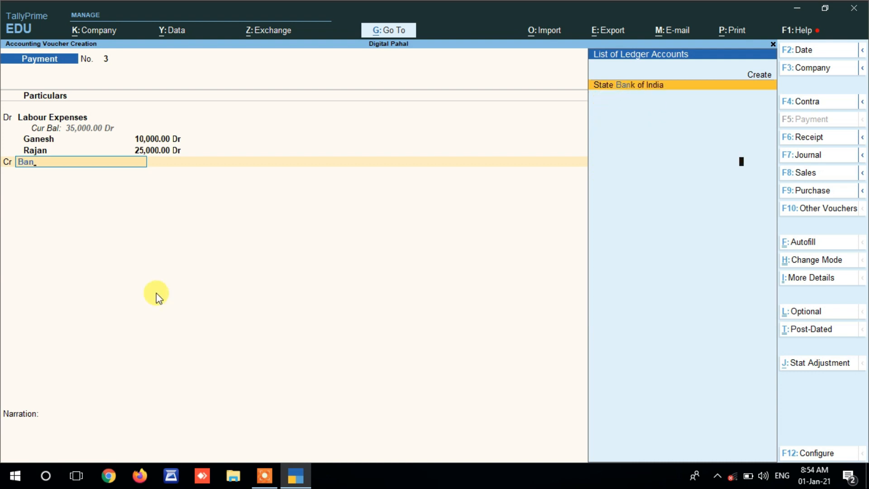
key(Return)
key(Return)
key(ctrl+a)
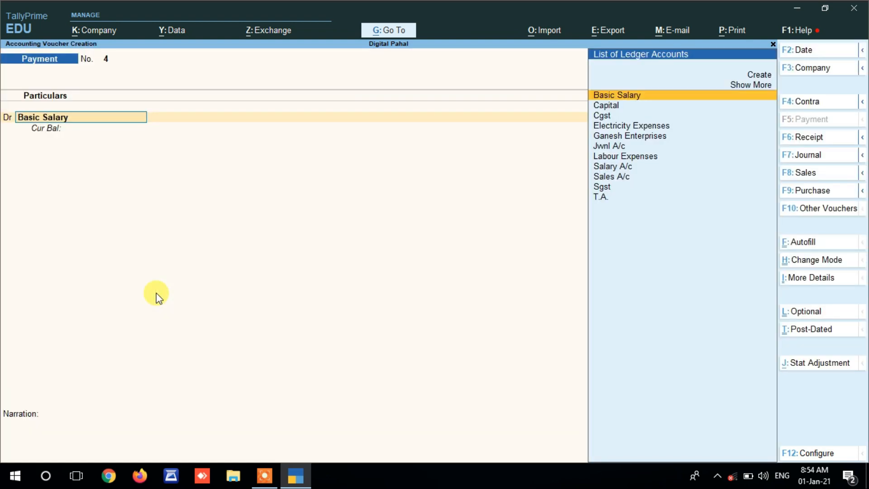
Debit Salary A/c with 15,000 in the new payment voucher and open its cost centre allocations.
key(Down)
key(Down)
key(Down)
key(Down)
key(Down)
key(Down)
key(Down)
key(Return)
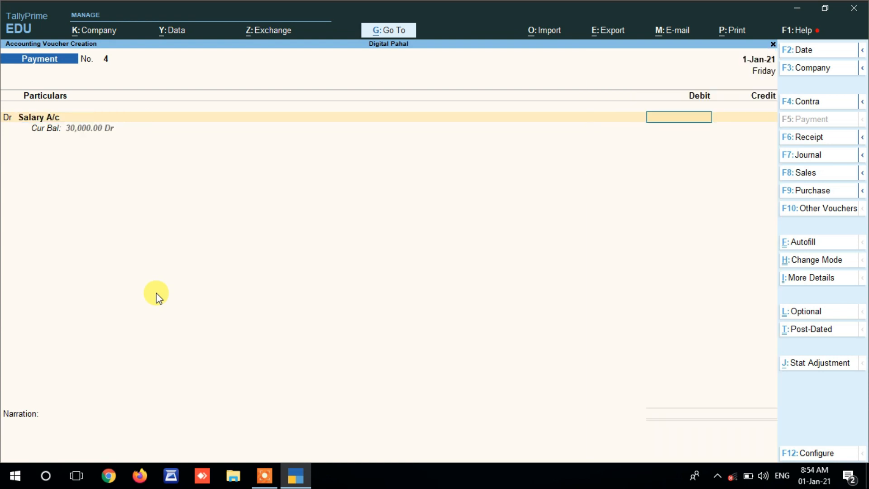
text(15,000)
key(Return)
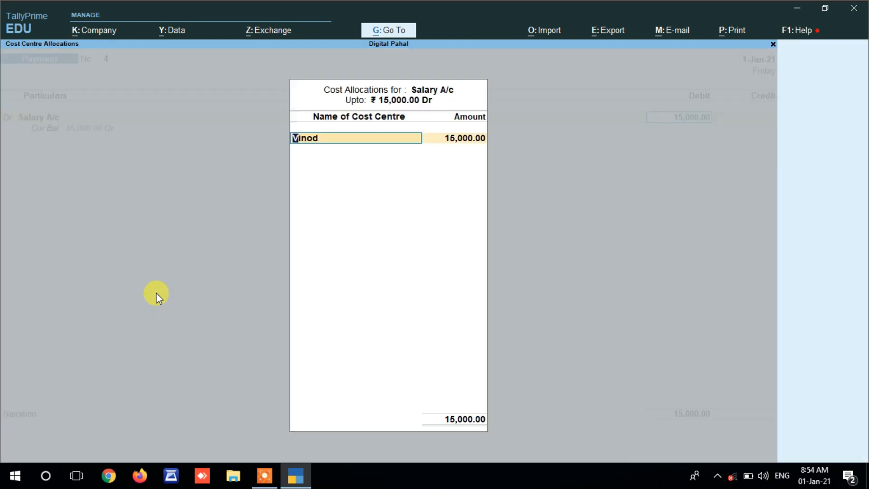
Allocate 10,000 of the salary to the employee cost centre already filled in on the first line.
key(Return)
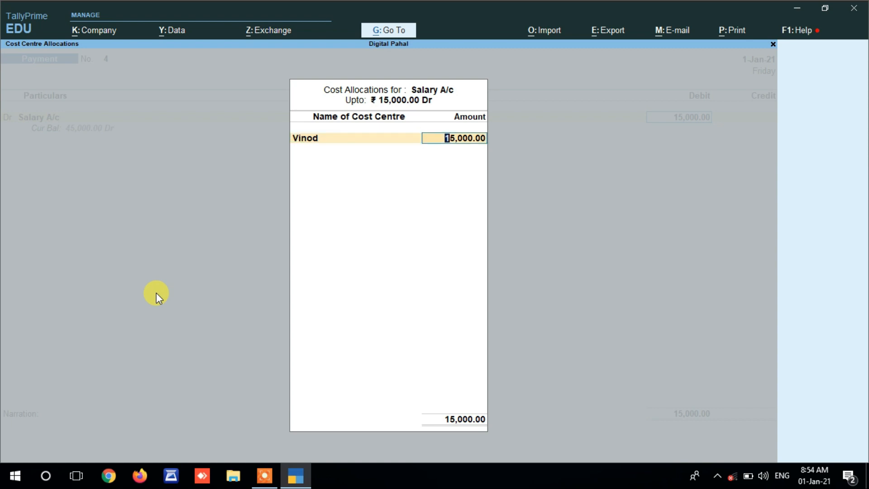
text(10,000)
key(Return)
Allocate the remaining 5,000 of the salary to the employee cost centre listed just above Side 1.
key(Down)
key(Down)
key(Down)
key(Down)
key(Down)
key(Down)
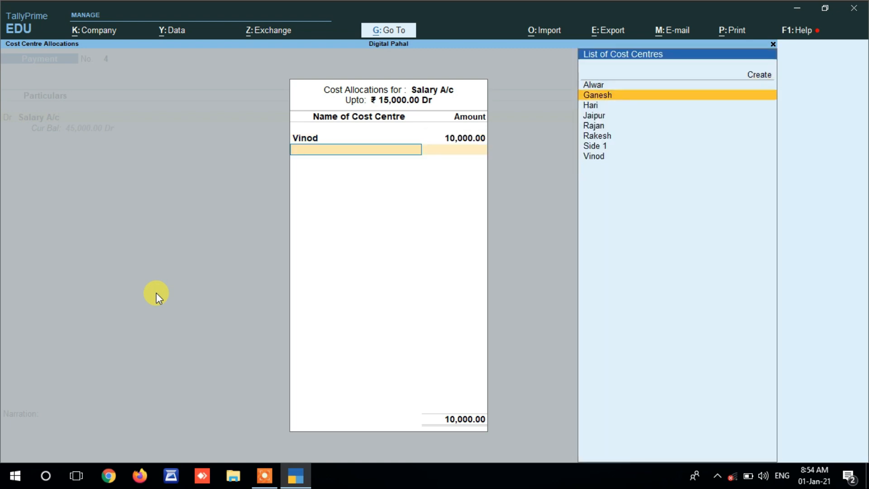
key(Return)
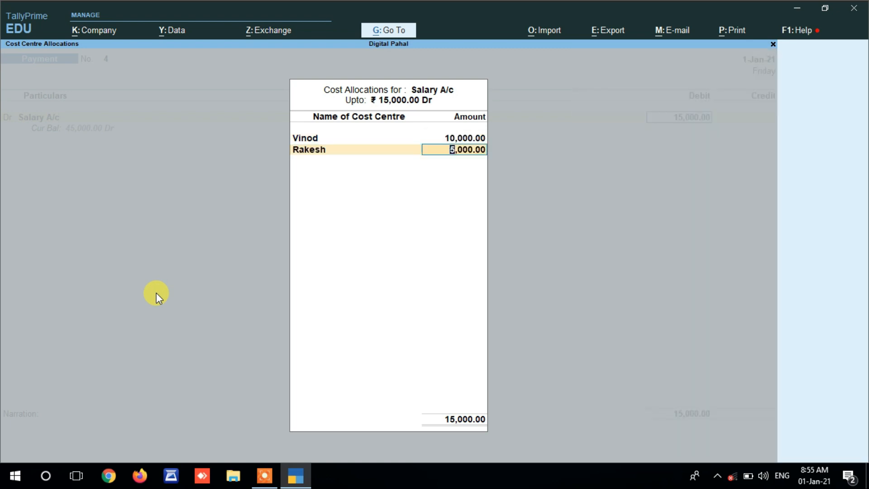
key(Return)
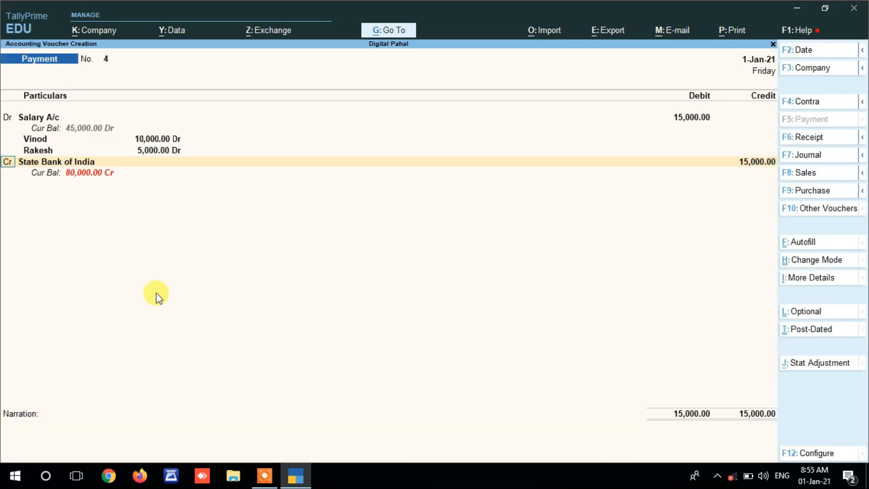
Accept the 15,000 credit to State Bank of India, save the salary voucher without a narration and leave voucher entry.
key(Return)
key(Return)
key(Return)
key(Return)
key(Return)
key(Return)
key(Return)
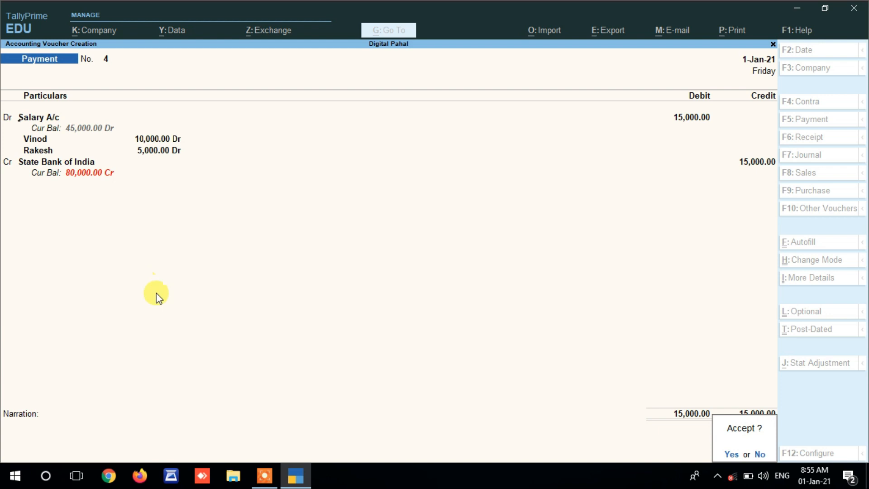
key(Return)
key(Escape)
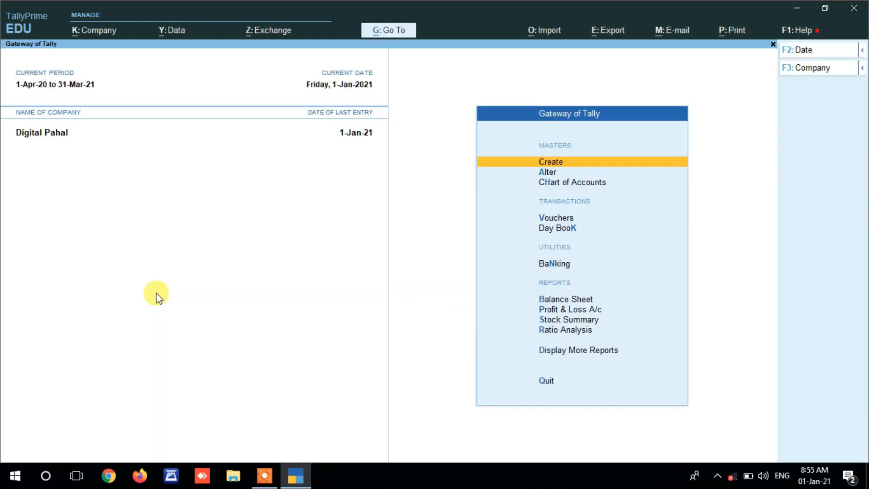
Open the Cost Centres reports found within the Statements of Accounts.
key(Down)
key(Down)
key(Down)
key(Down)
key(Down)
key(Down)
key(Down)
key(Down)
key(Down)
key(Down)
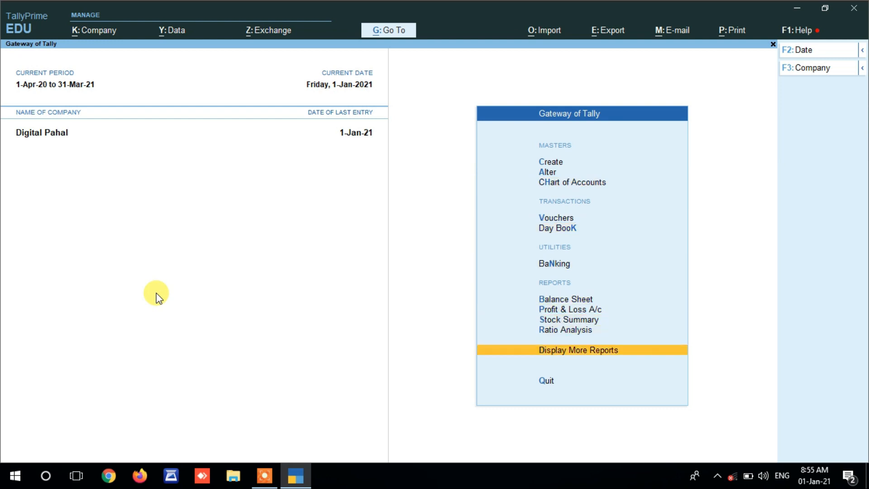
key(Return)
key(Down)
key(Down)
key(Down)
key(Down)
key(Down)
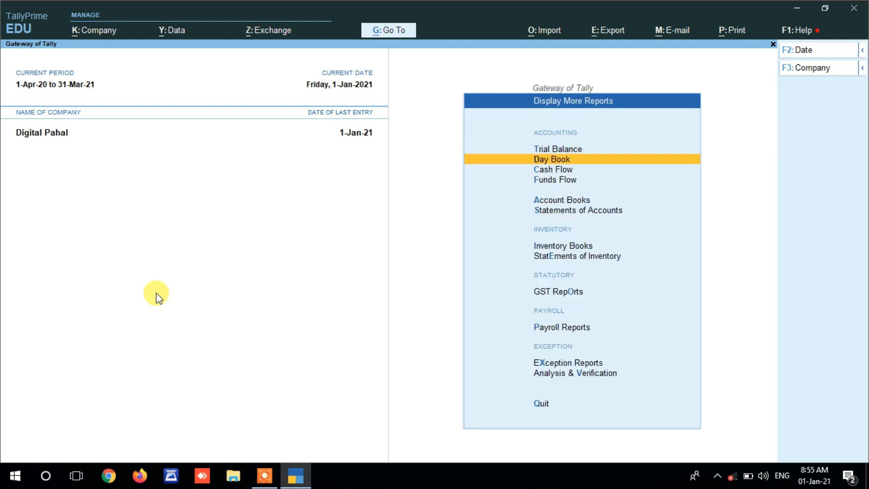
key(Return)
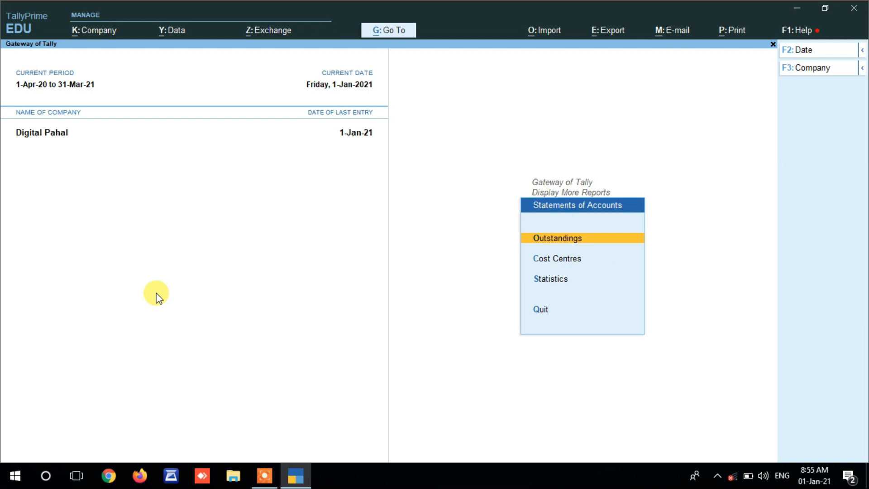
key(Down)
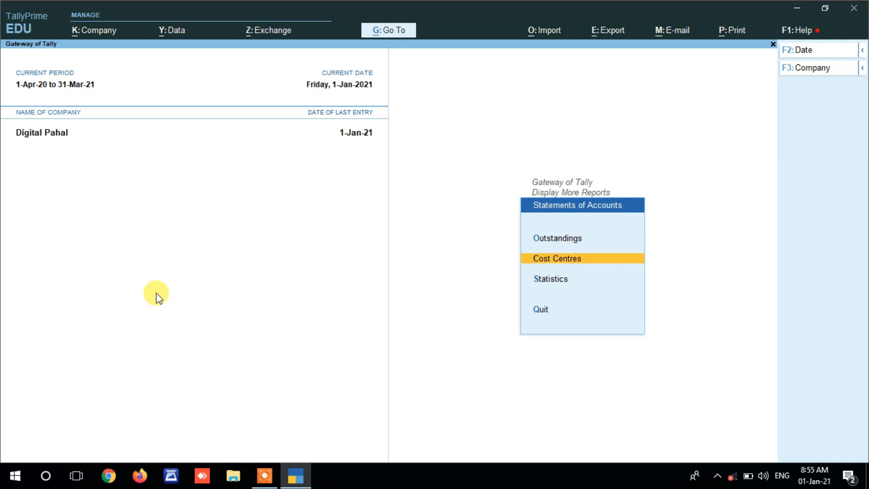
key(Return)
Open the Ledger Break-up for Electricity Expenses and examine its amounts by cost centre.
key(Down)
key(Down)
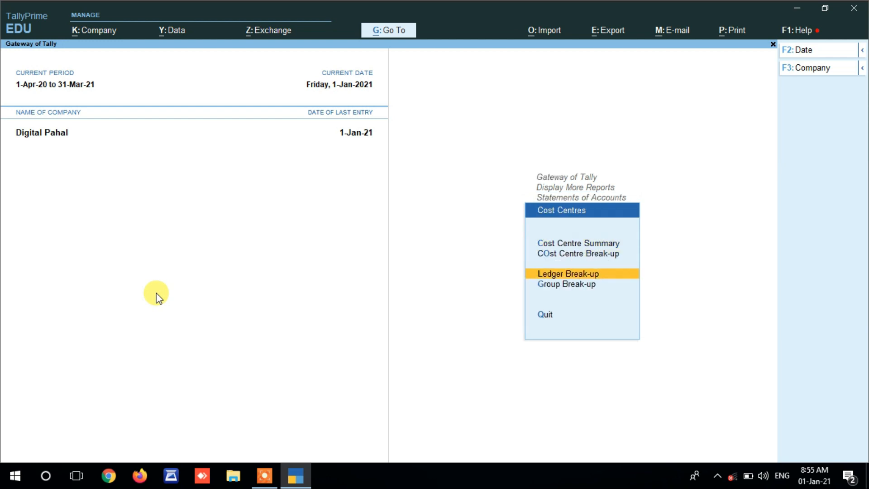
key(Return)
key(Down)
key(Return)
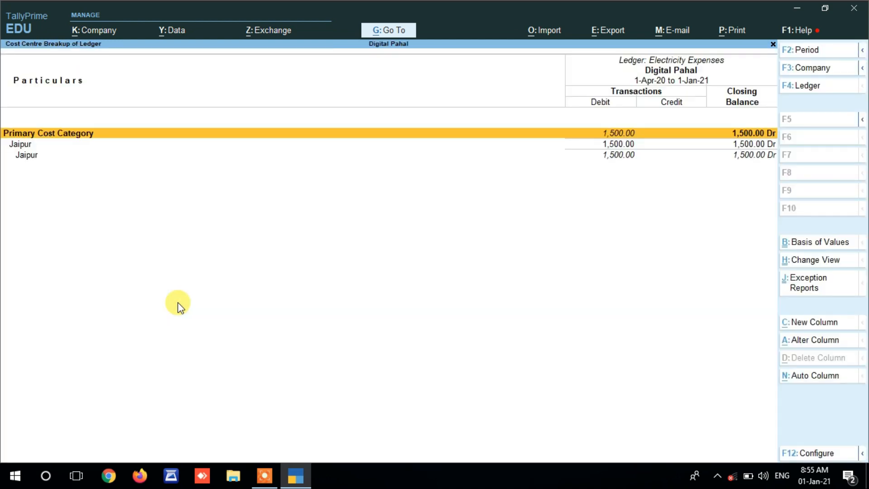
key(Down)
key(Down)
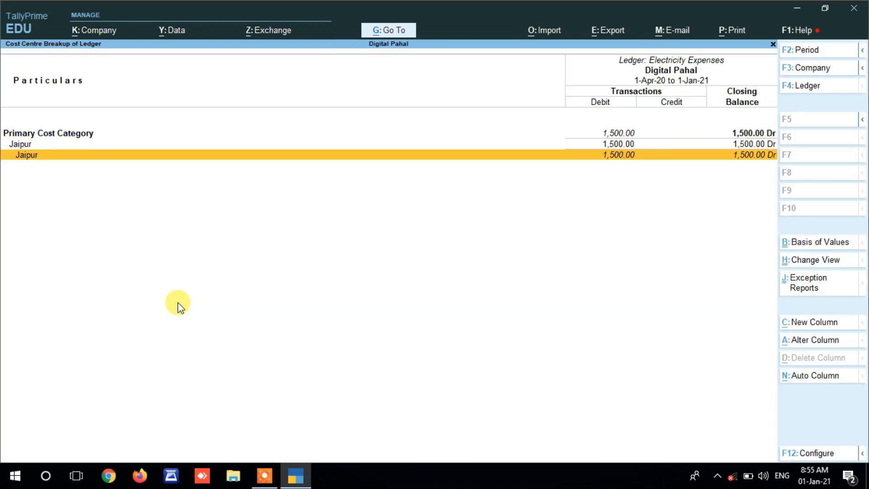
Switch the ledger break-up to Labour Expenses and examine the amounts under Jaipur and Side 1.
key(Escape)
key(Down)
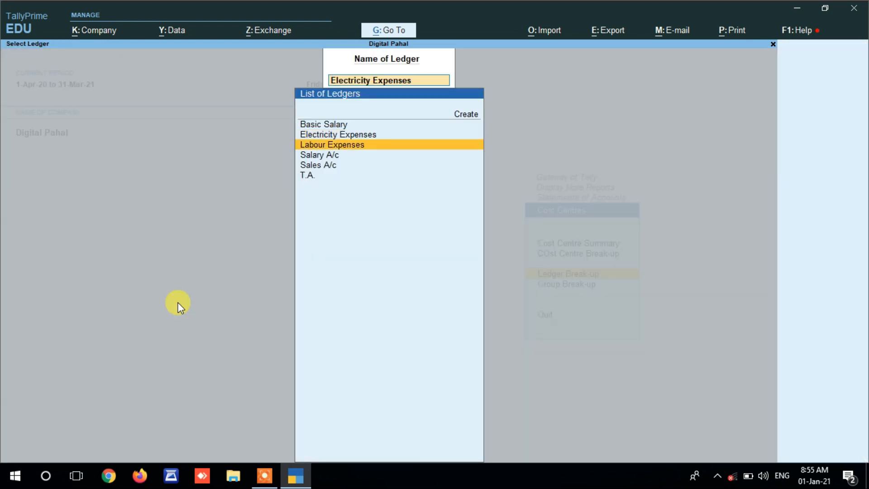
key(Return)
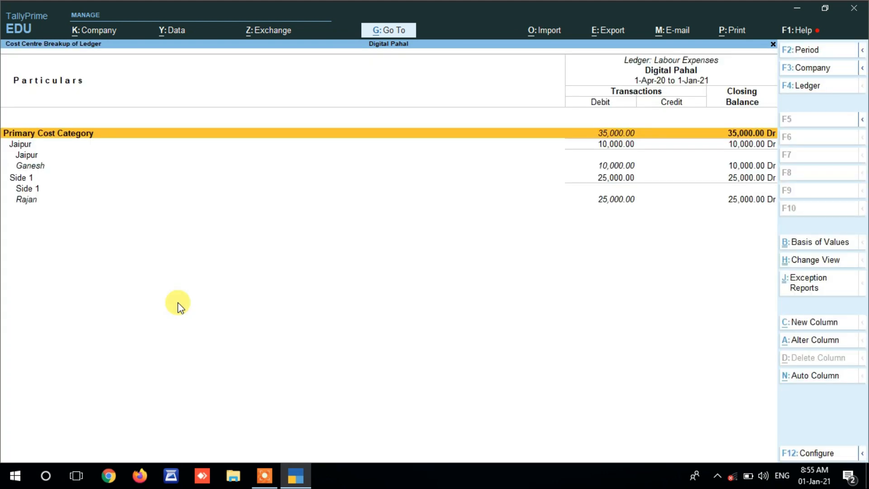
key(Down)
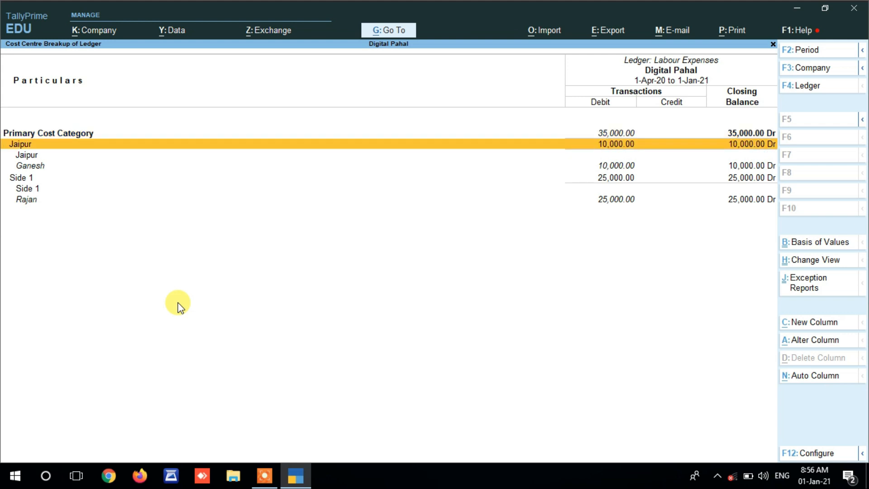
key(Down)
key(Down)
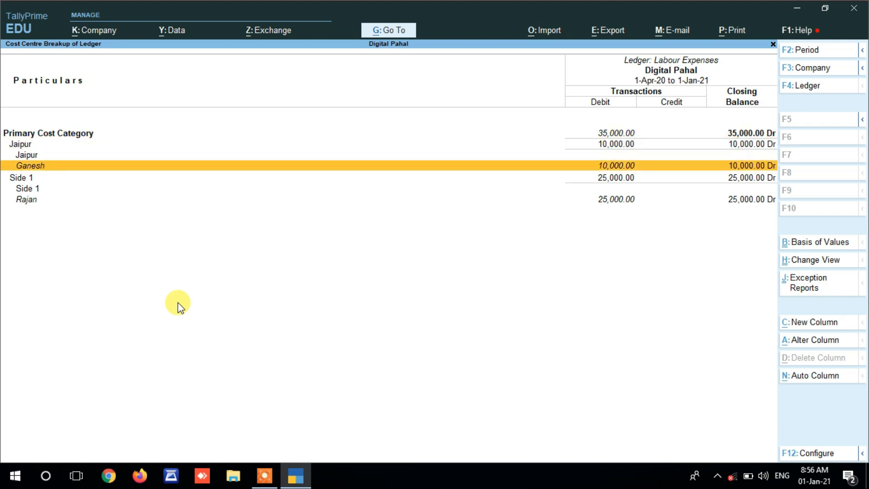
key(Down)
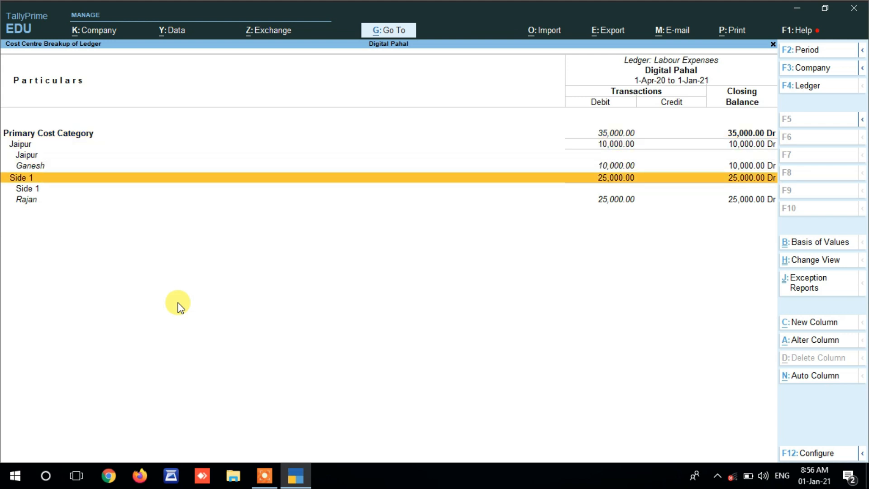
key(Down)
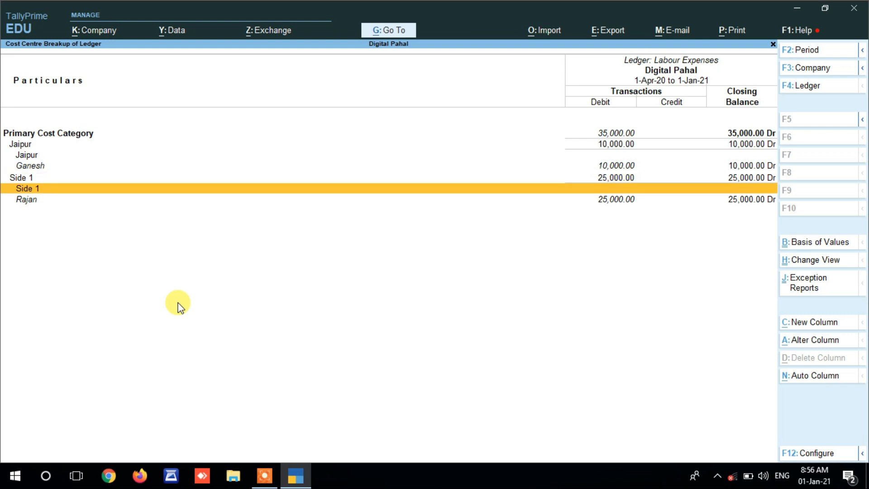
key(Down)
Switch the ledger break-up to Salary A/c and examine the amounts for the Alwar and Jaipur branches and their employees.
key(F4)
key(Down)
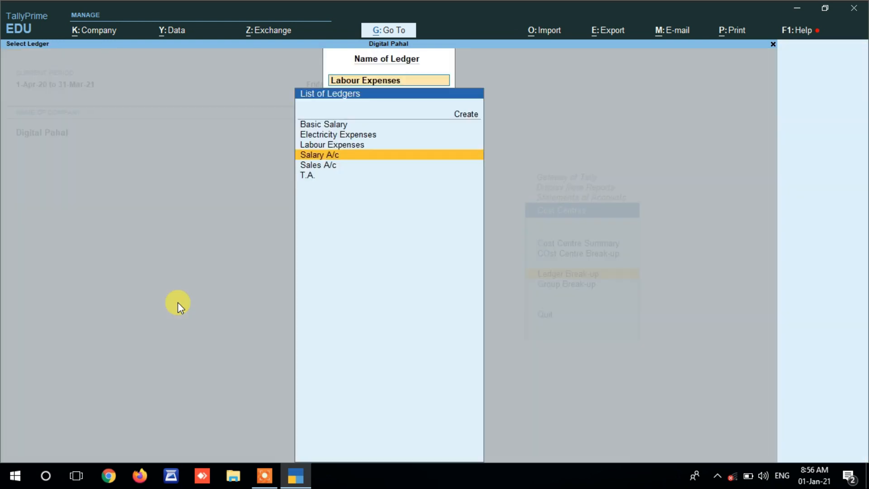
key(Return)
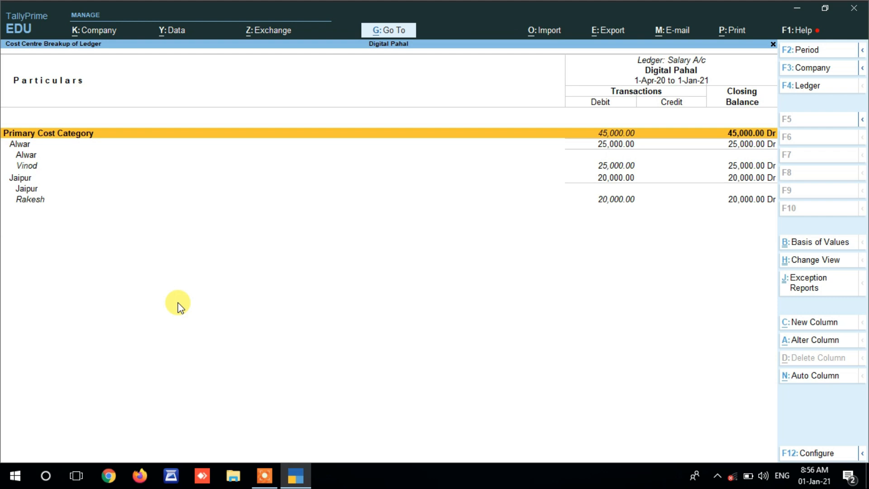
key(Down)
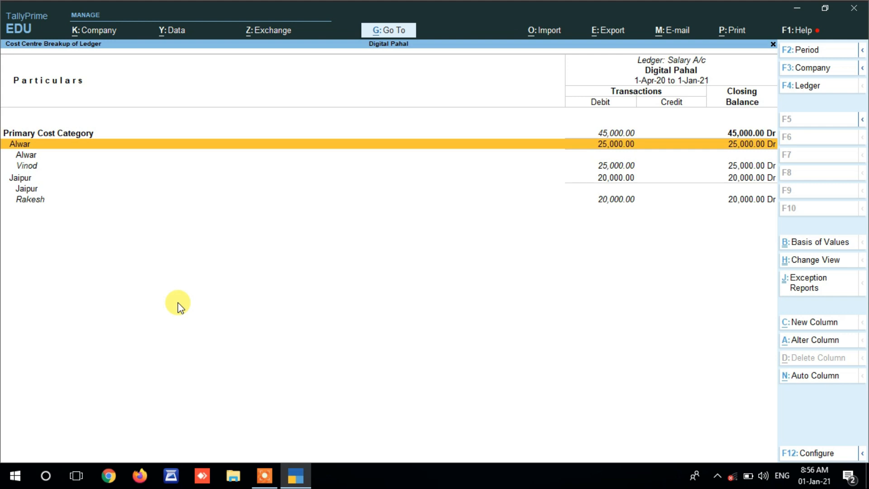
key(Down)
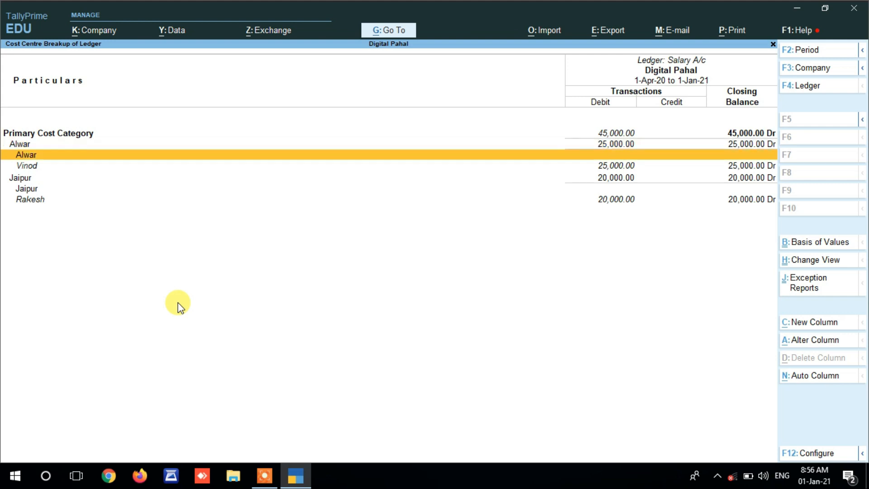
key(Down)
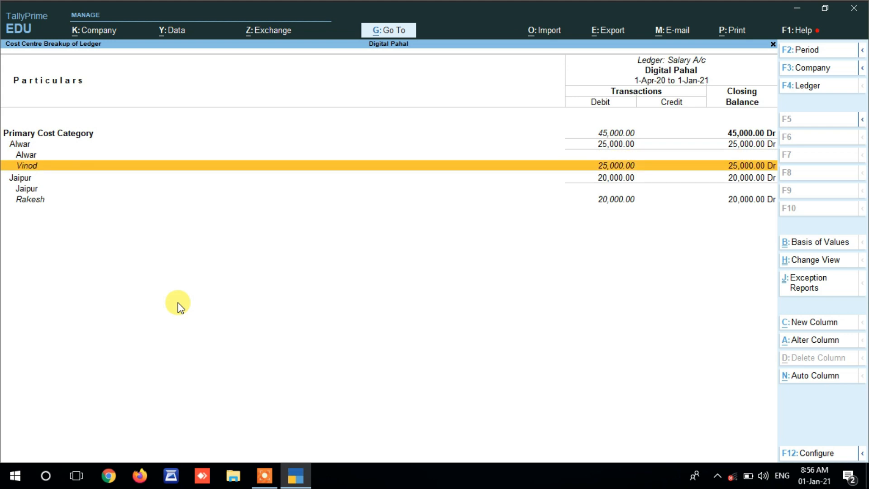
key(Down)
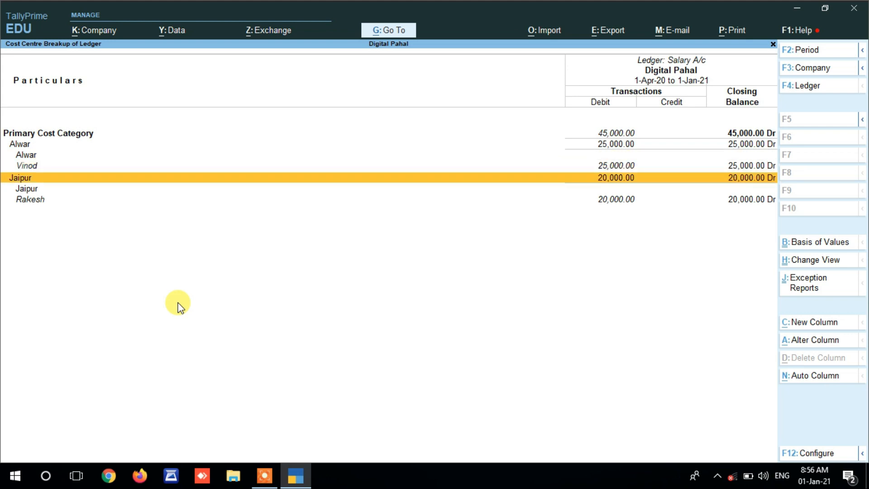
key(Down)
key(Down)
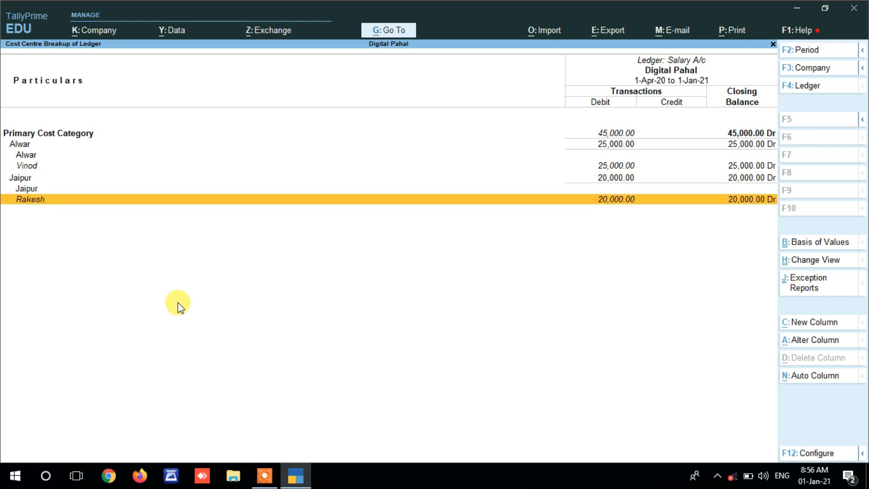
key(Return)
key(Escape)
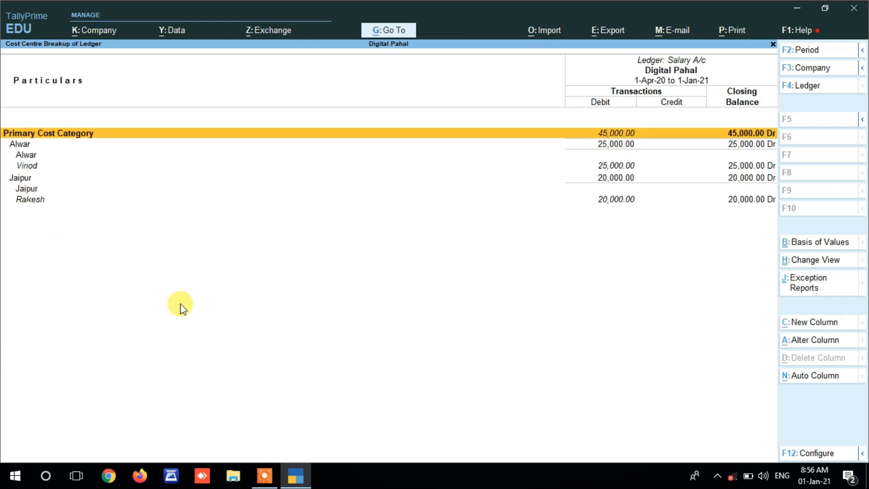